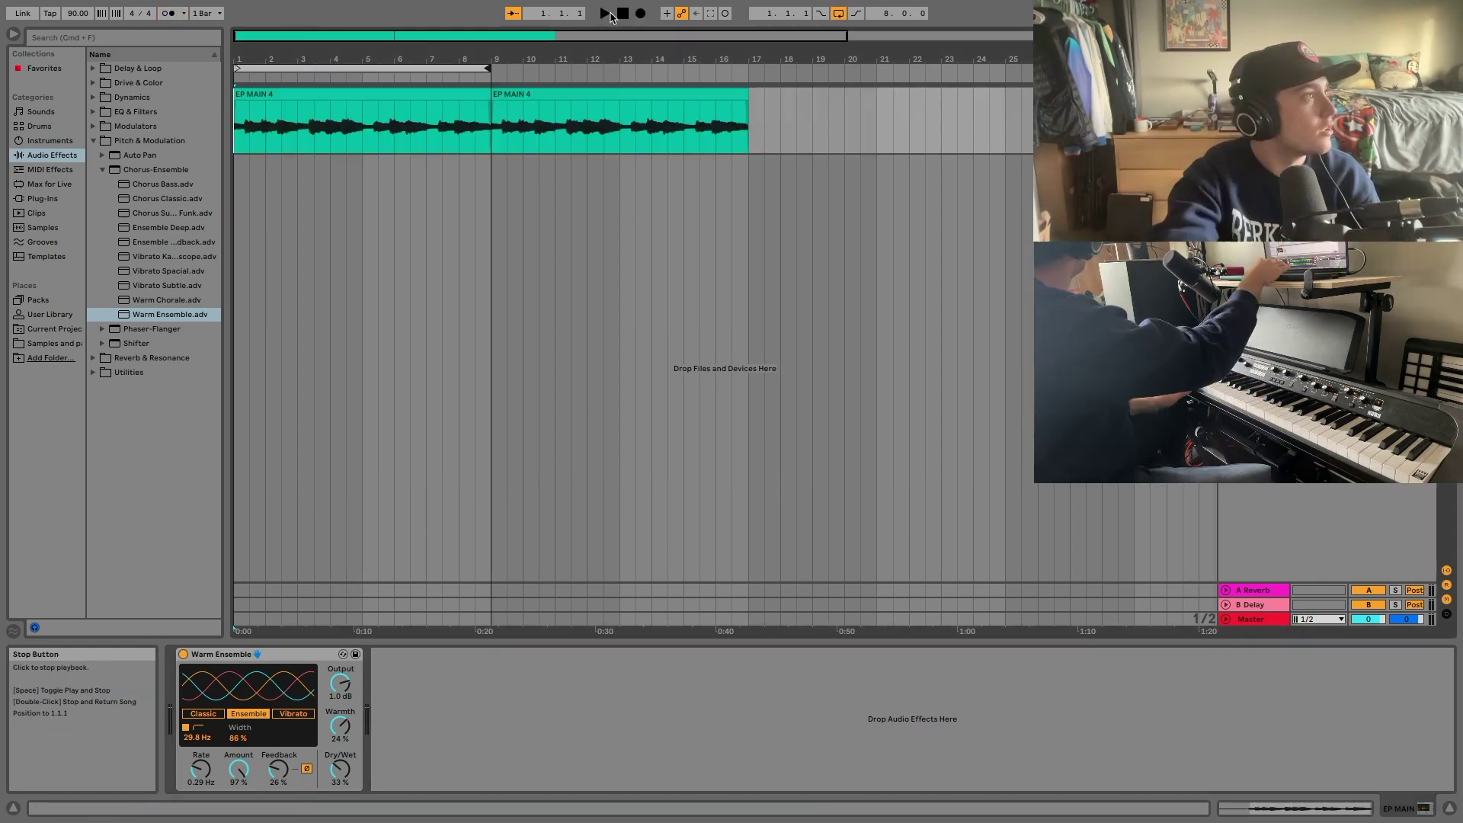
Load the default Operator on the MIDI track and set oscillators B, C, D to -22, -21 and -30 dB with the pitch envelope at -32%.
click(605, 15)
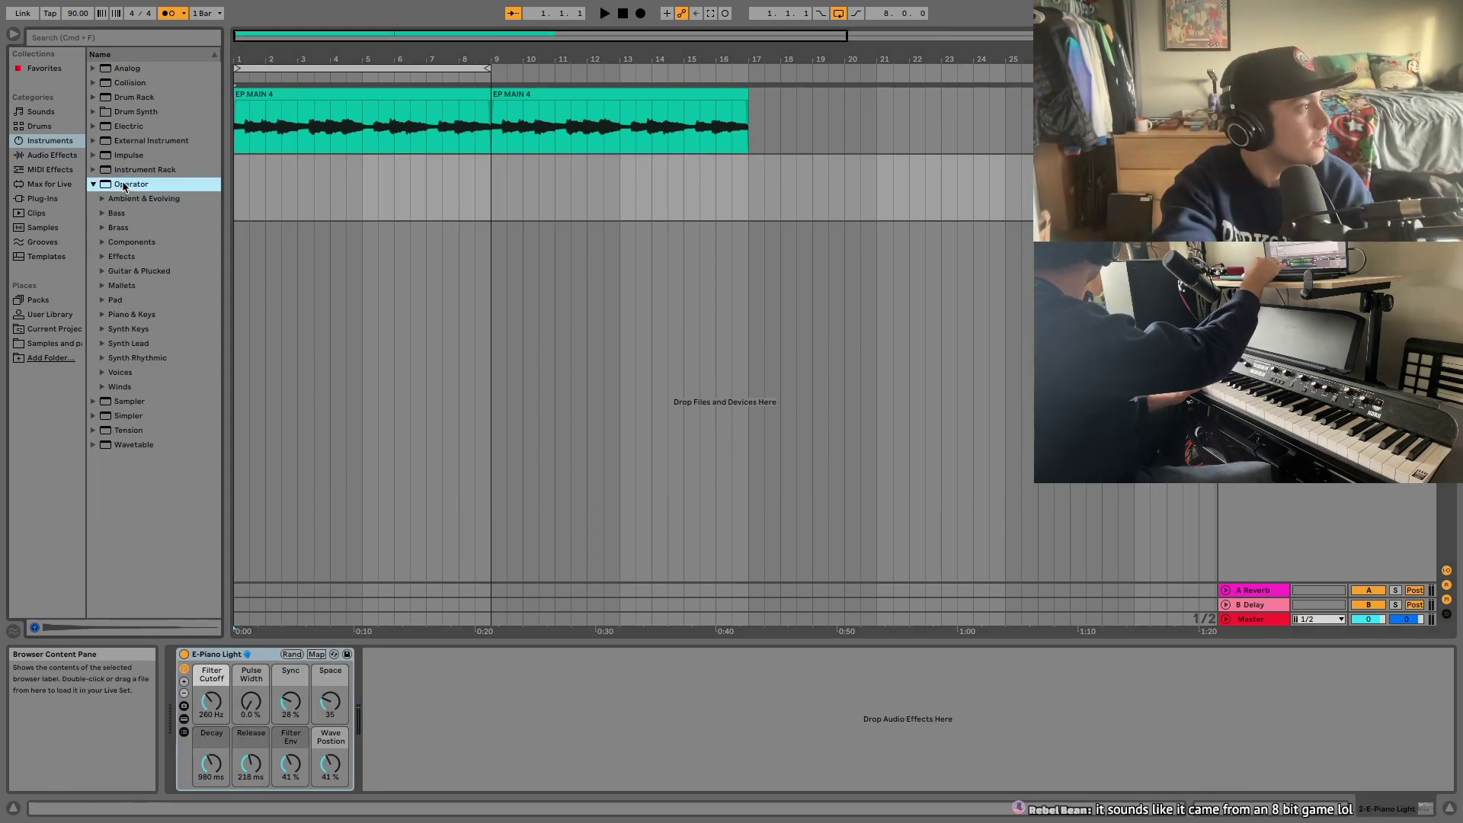
double_click(124, 185)
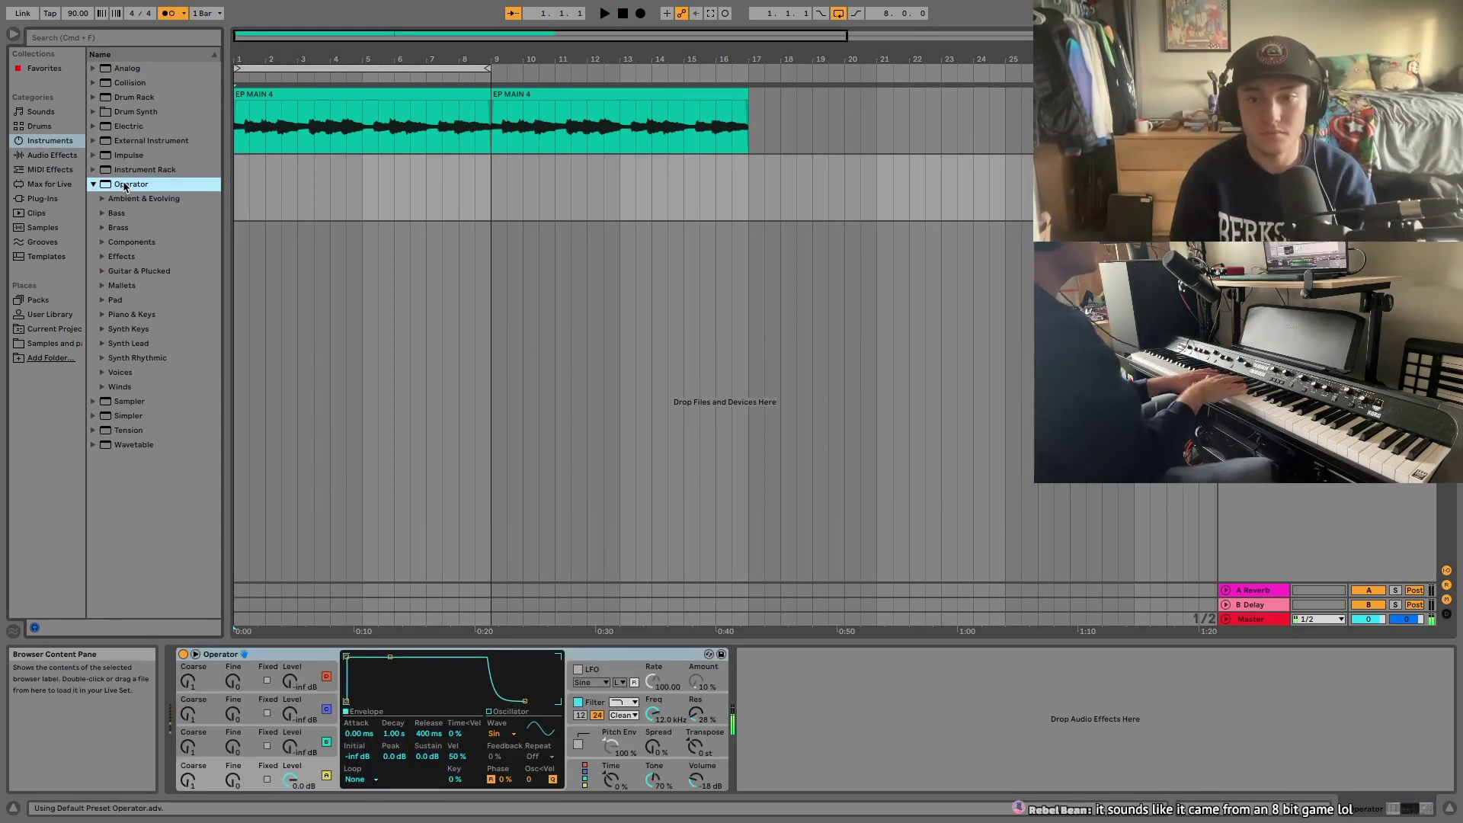
click(584, 775)
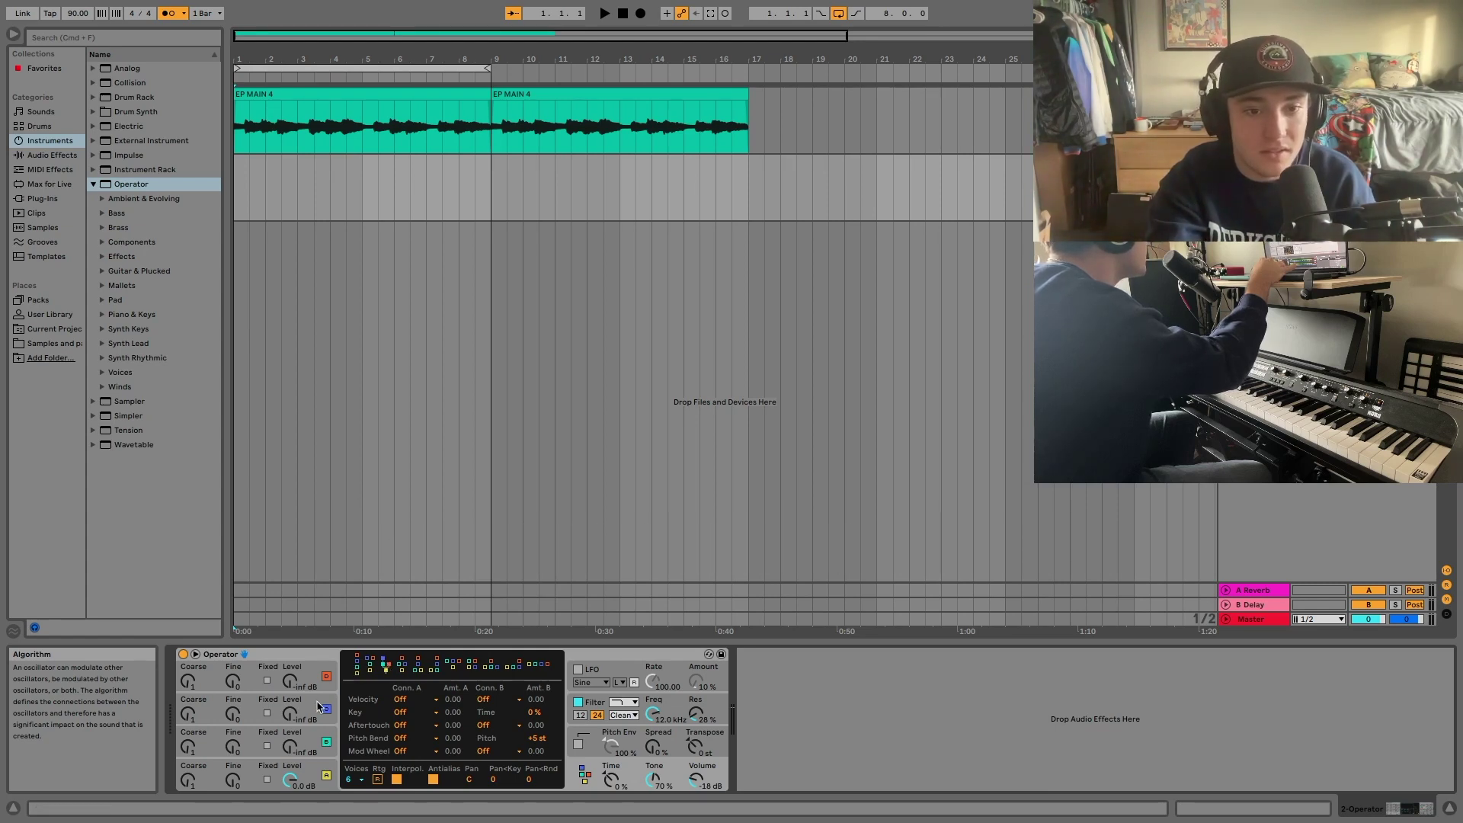
drag(289, 746, 290, 676)
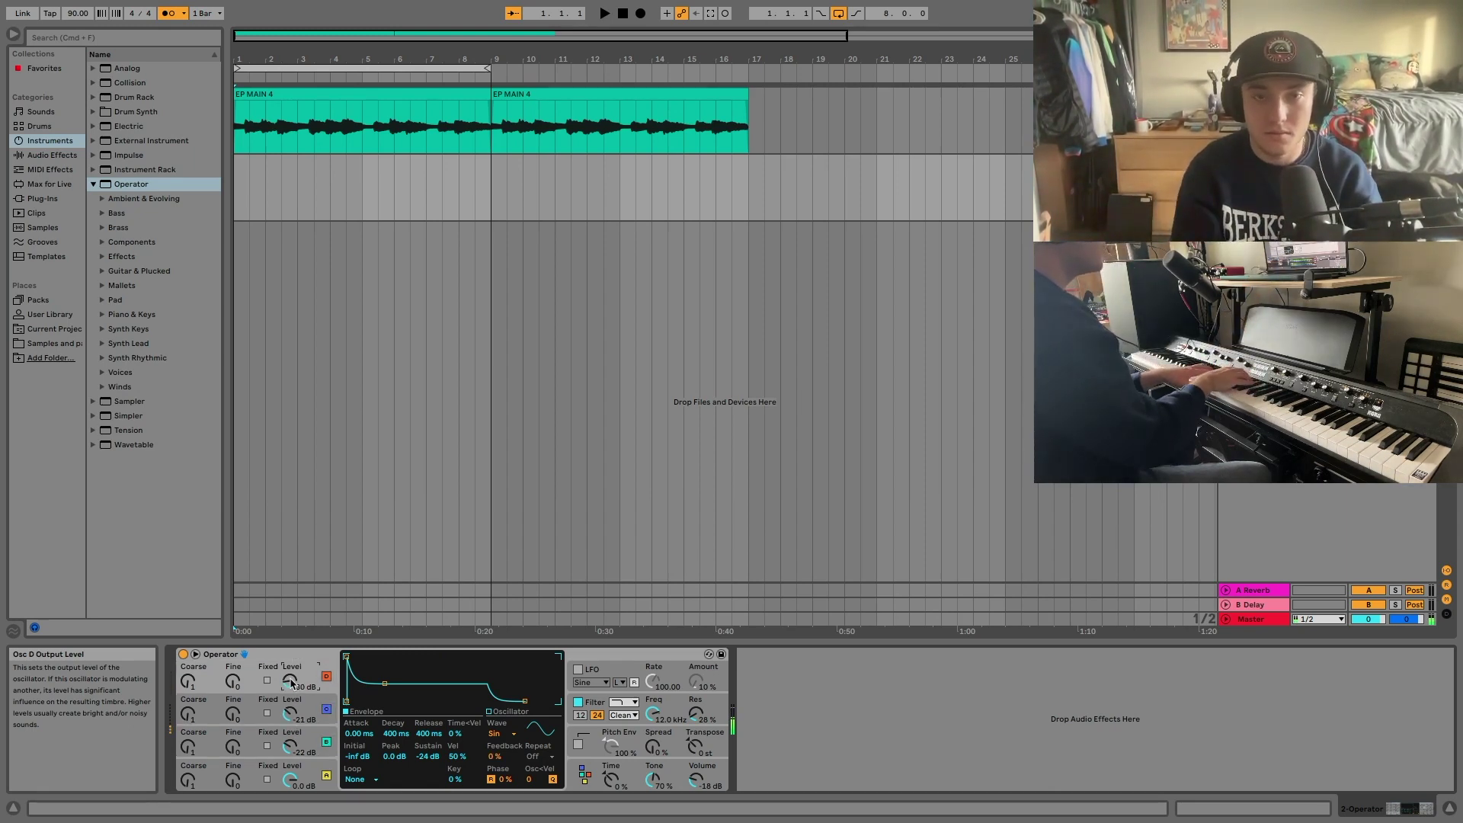
click(612, 748)
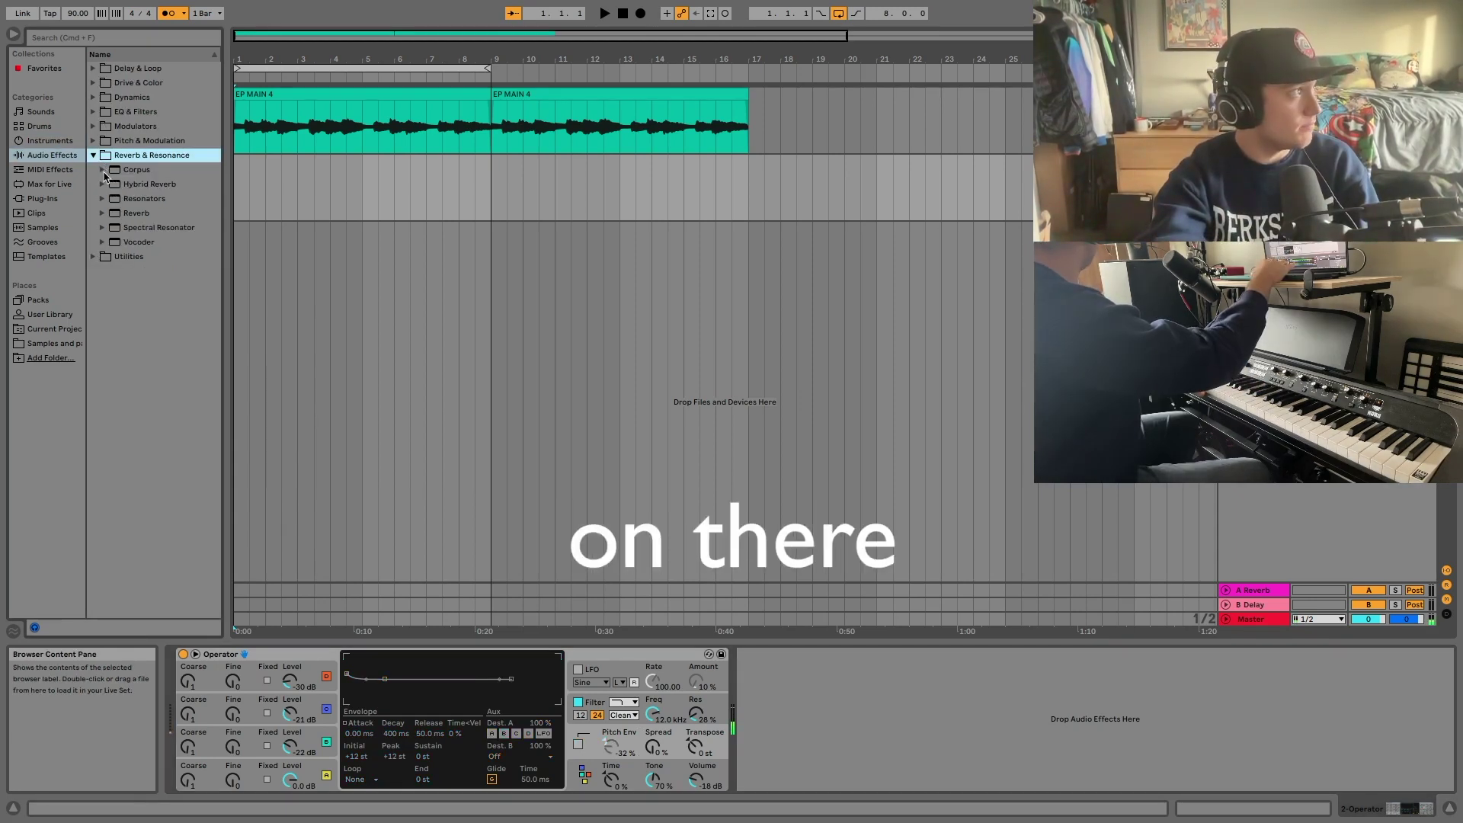
Add the Cathedral hall reverb preset after Operator and set its dry/wet to 21%.
click(136, 212)
click(124, 227)
double_click(163, 258)
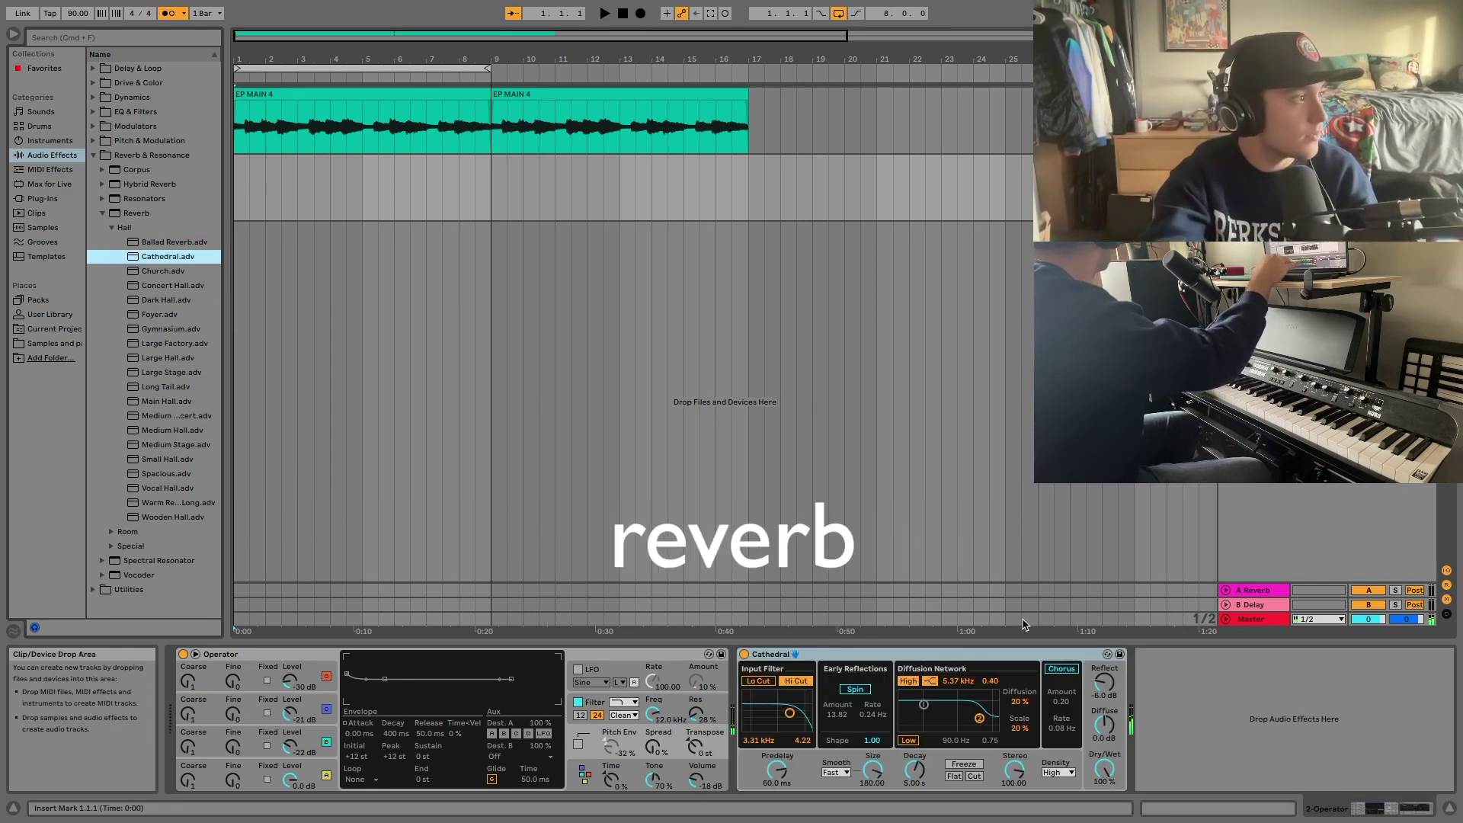
drag(1103, 768, 1103, 800)
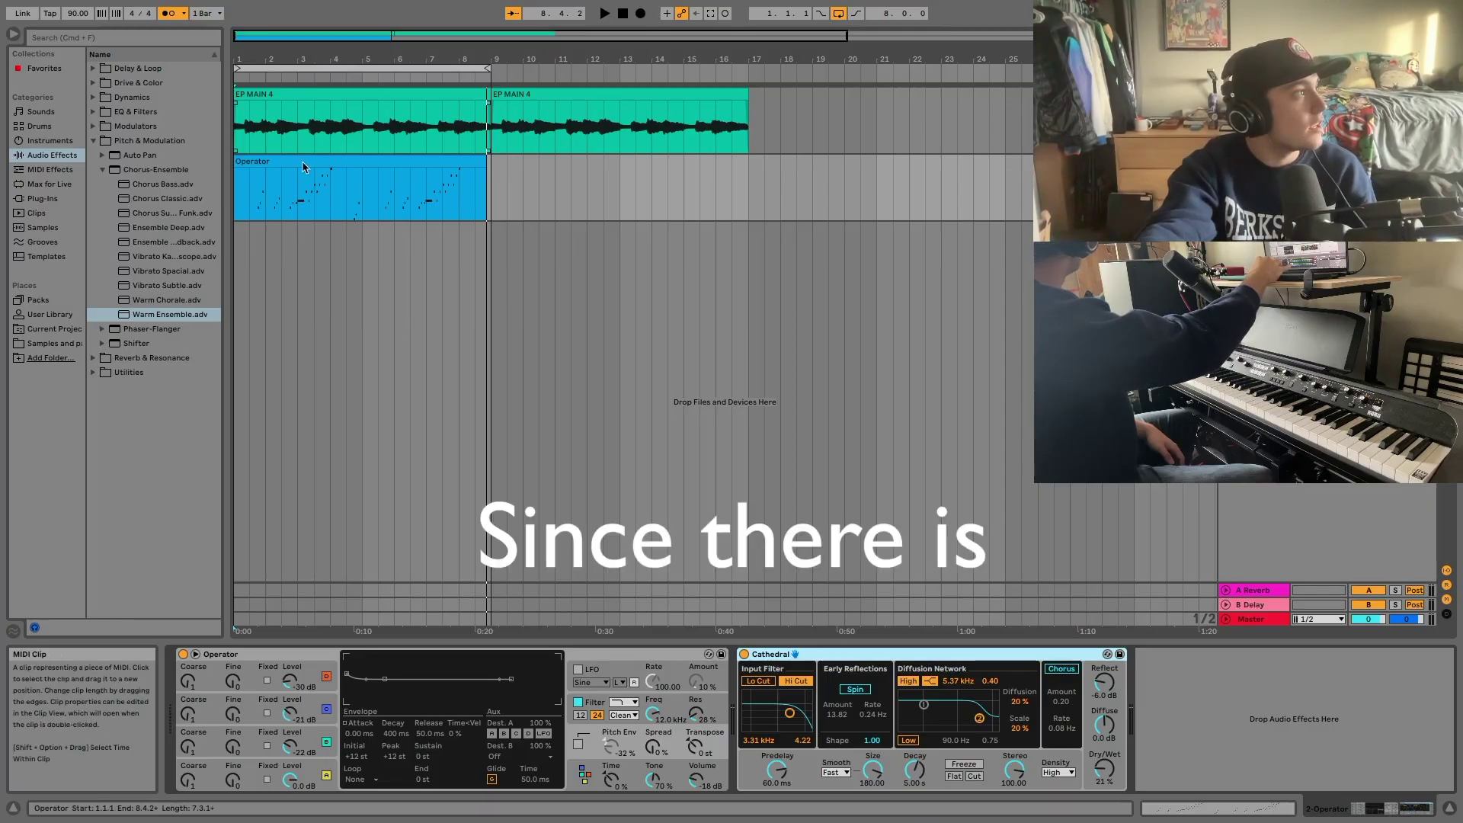
Trim the beginning of the recorded Operator clip so that it starts at 4.3.1.
click(241, 161)
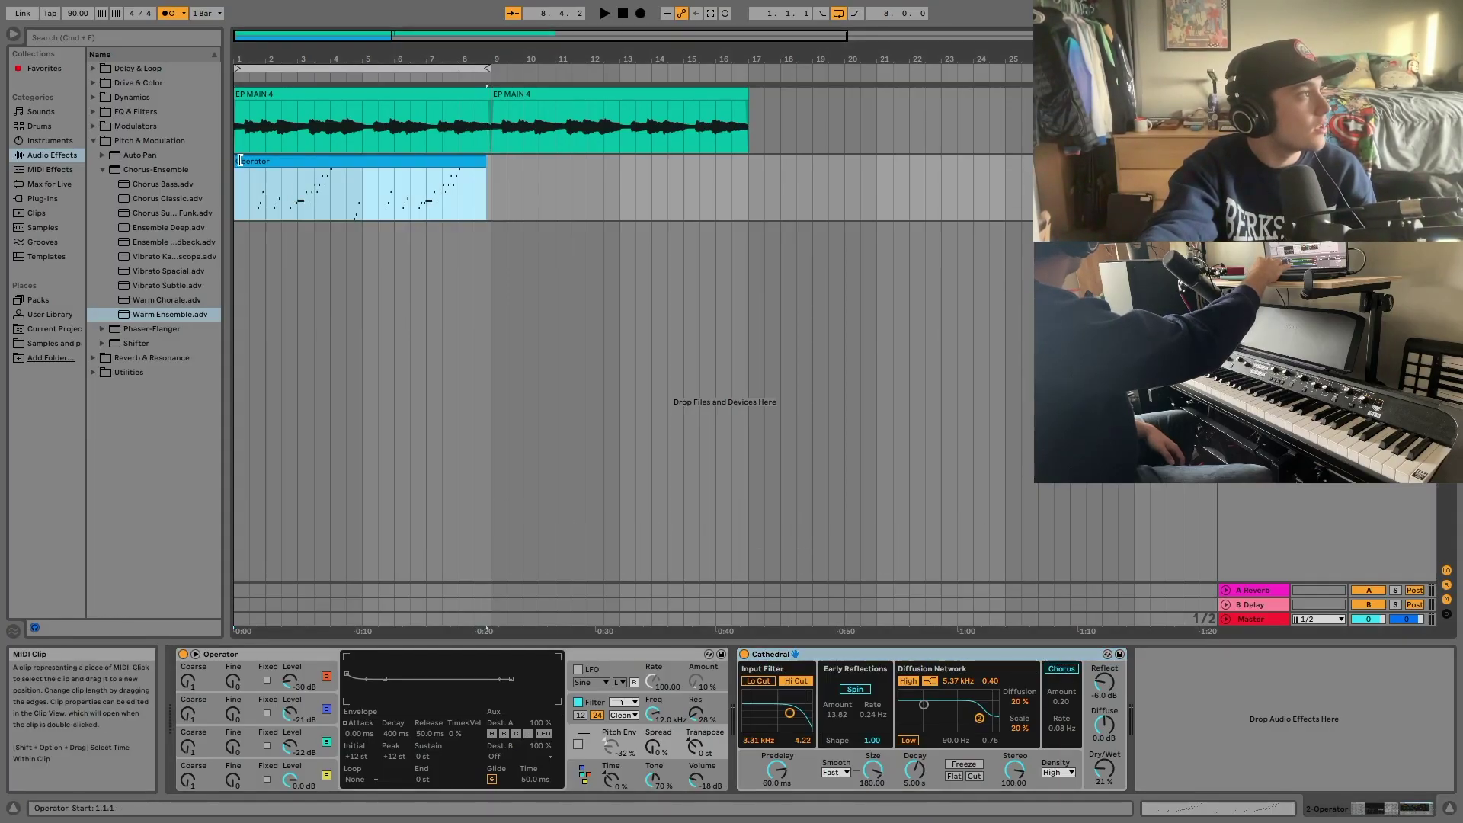
drag(241, 161, 347, 160)
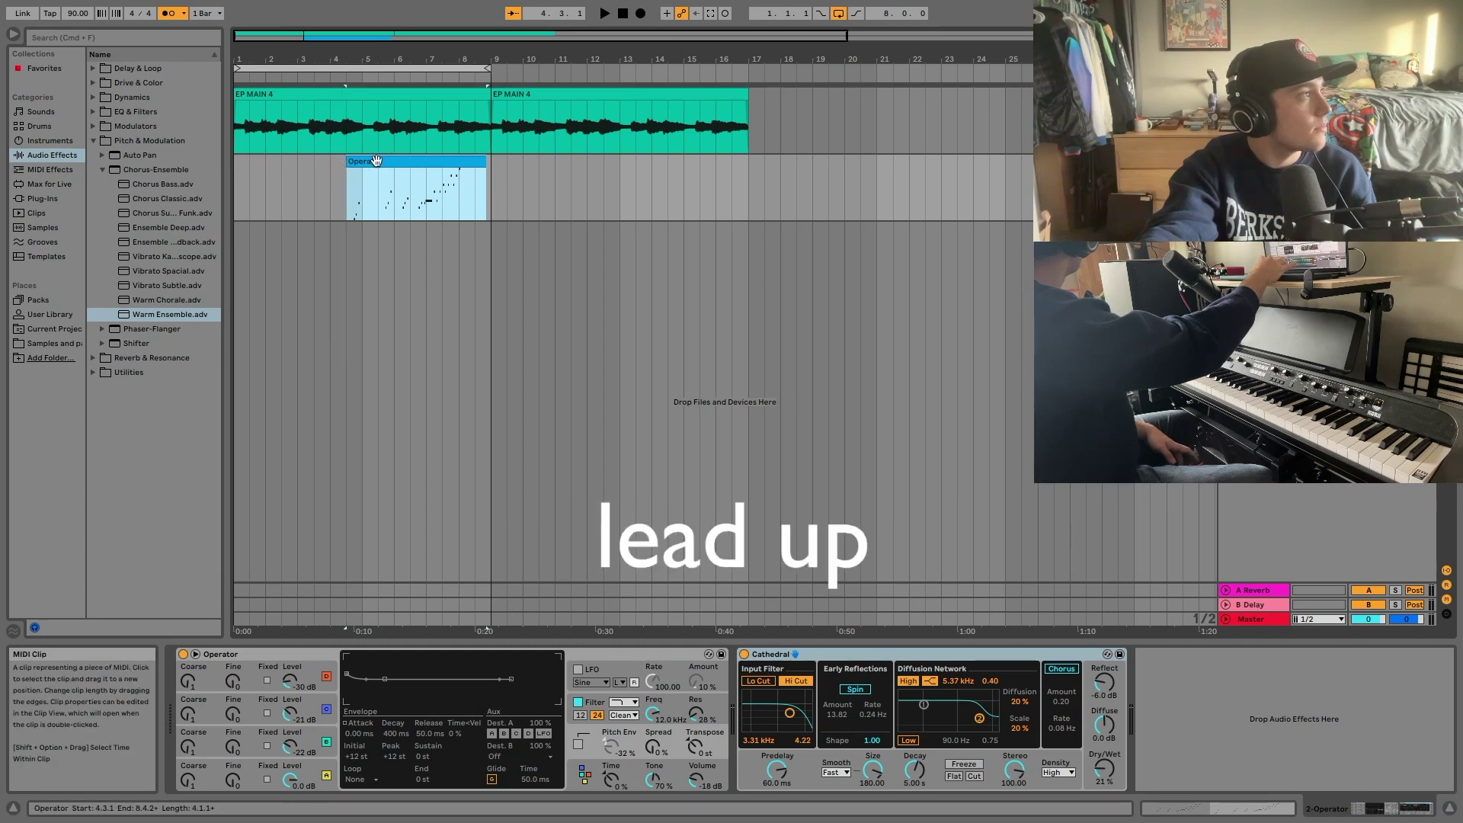
Shift both EP MAIN 4 clips and the loop region half a bar later, and move the Operator clip to the arrangement's start.
drag(524, 94, 540, 95)
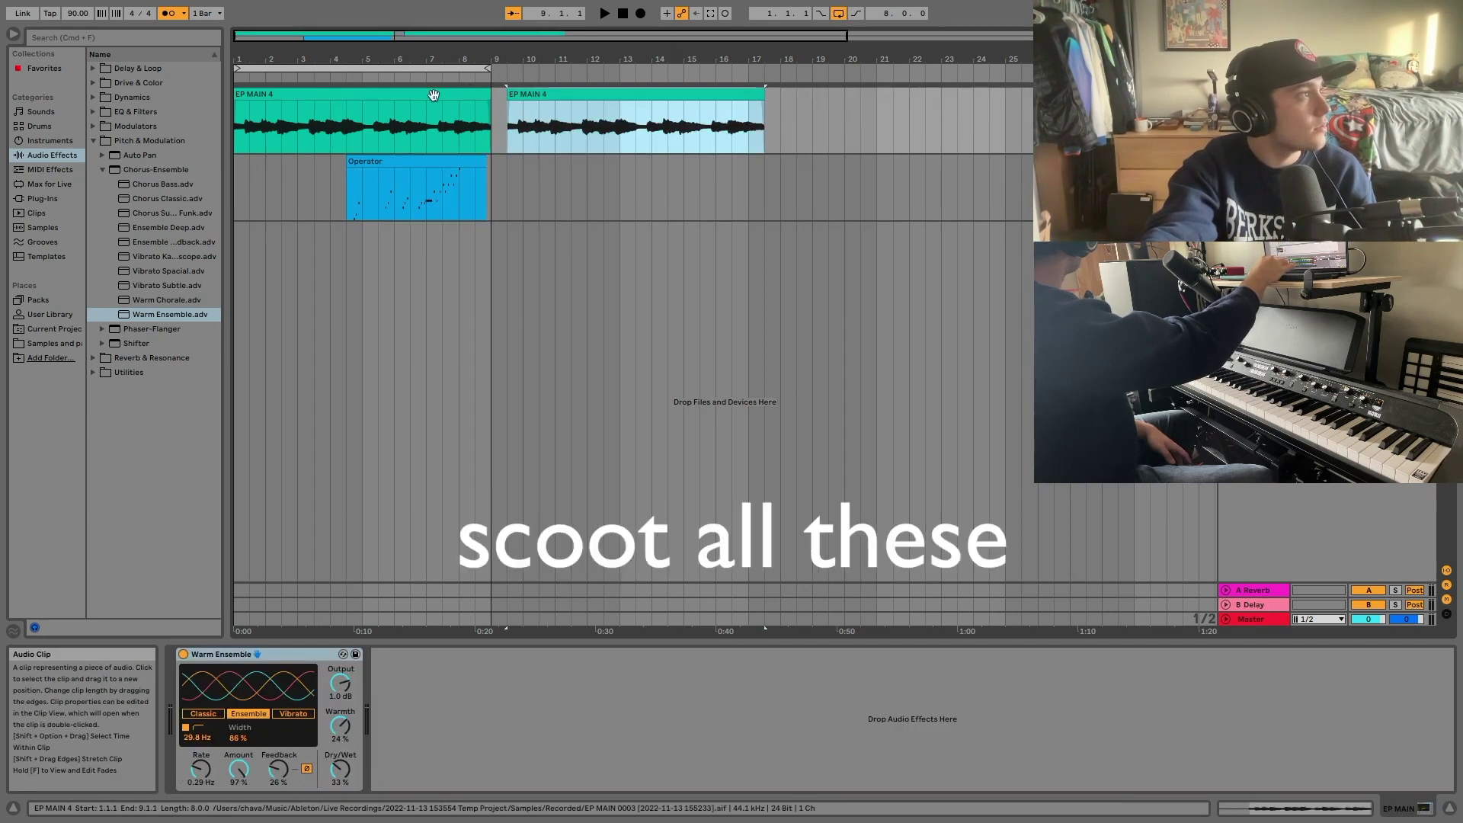
drag(434, 96, 450, 96)
drag(390, 167, 248, 168)
click(250, 68)
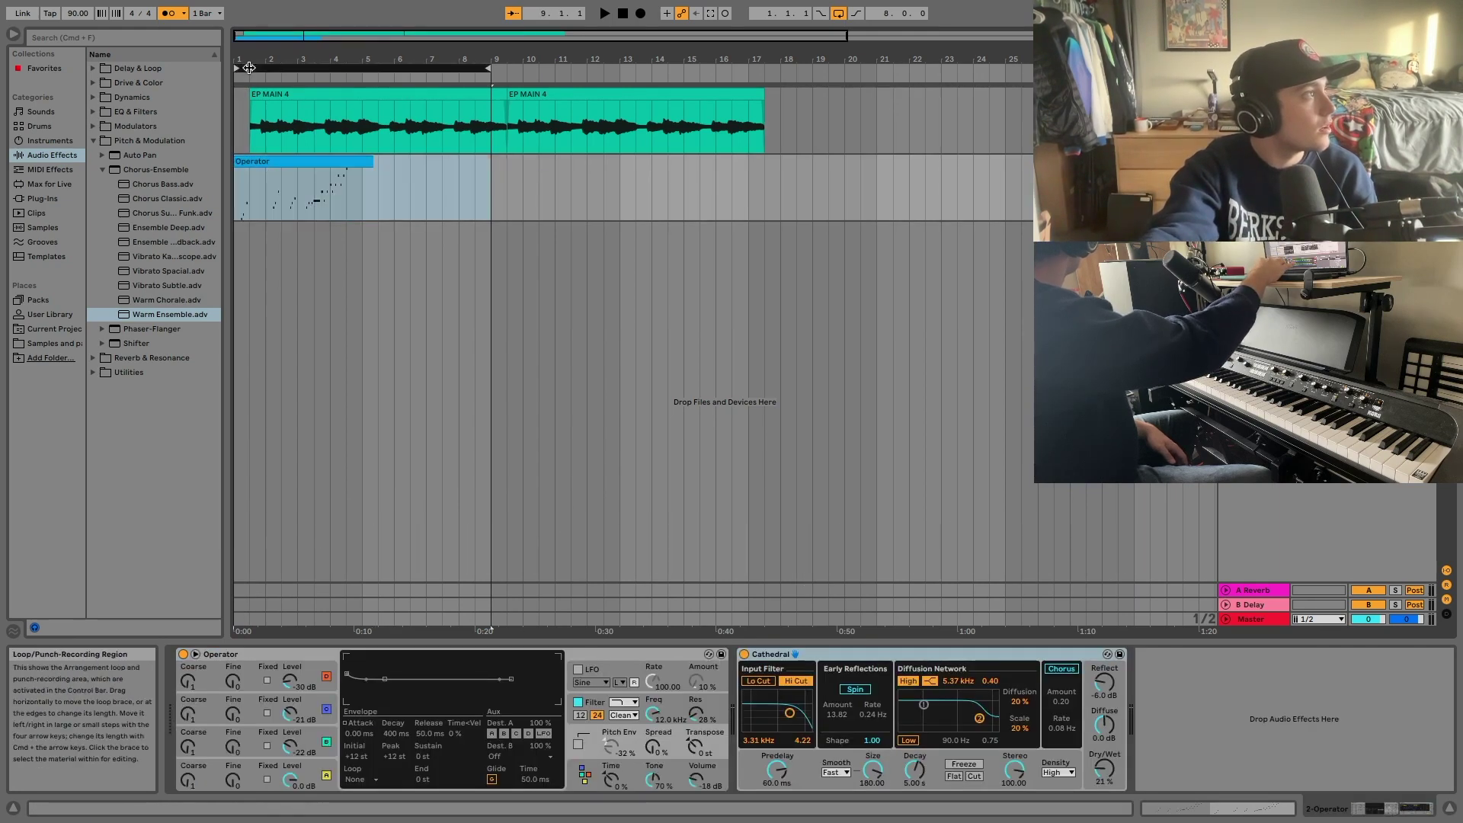
drag(249, 68, 265, 68)
Play the arrangement and repeat the Operator clip every four bars up to bar 17.
key(space)
click(343, 163)
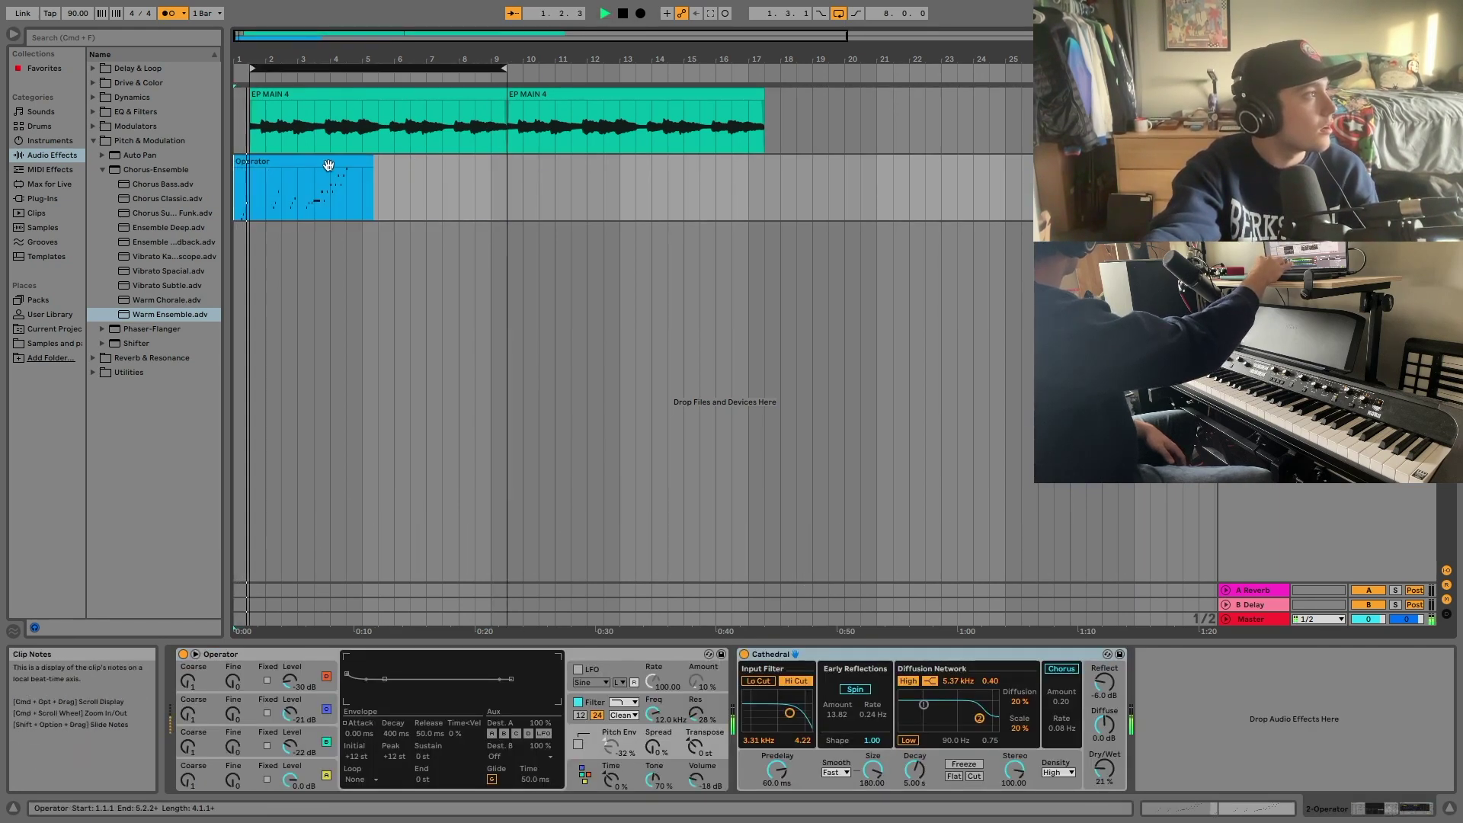
click(372, 164)
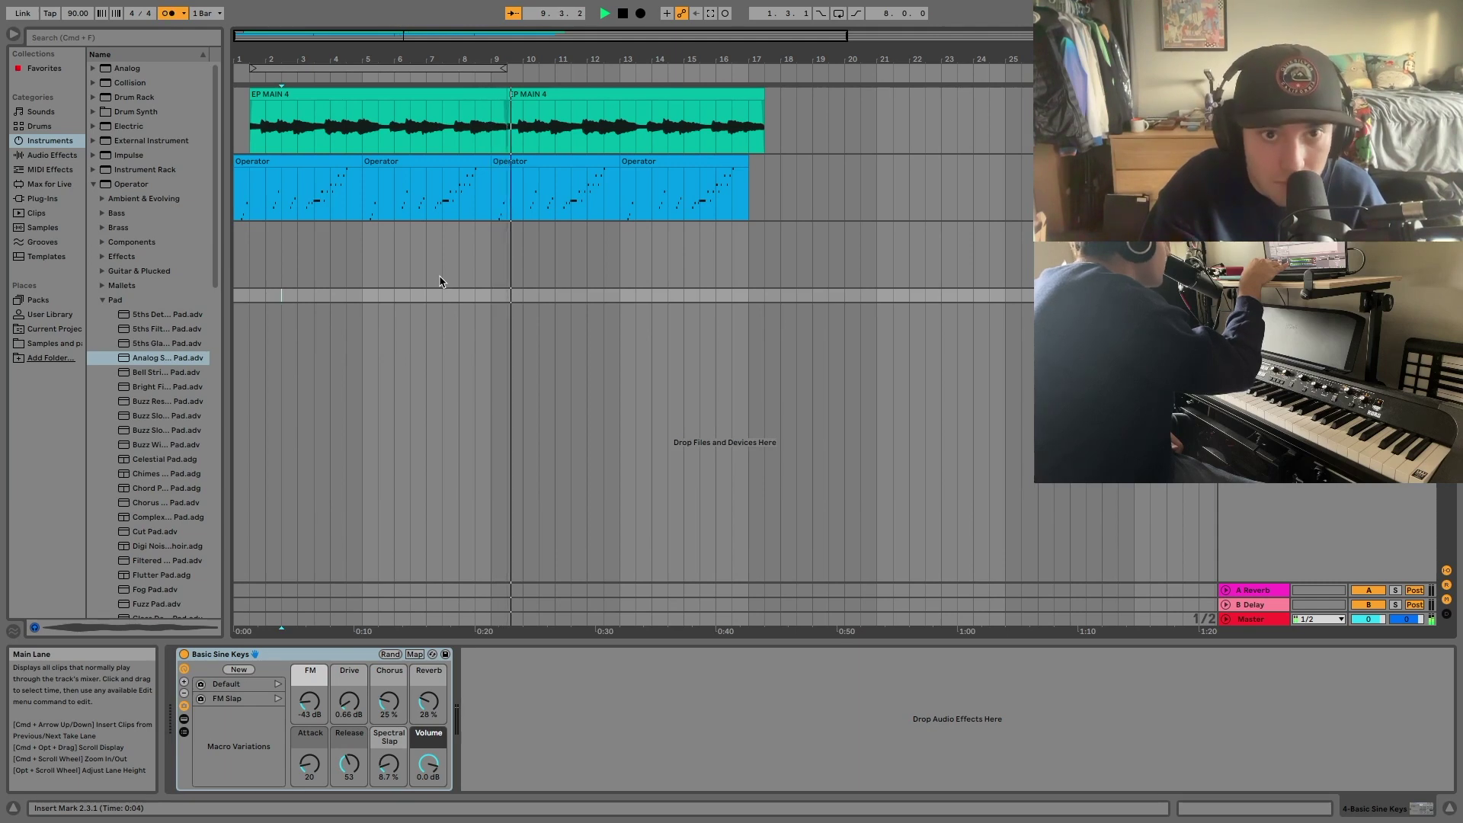
Turn the metronome off for the playback with the Sidequest Drums loop.
click(623, 14)
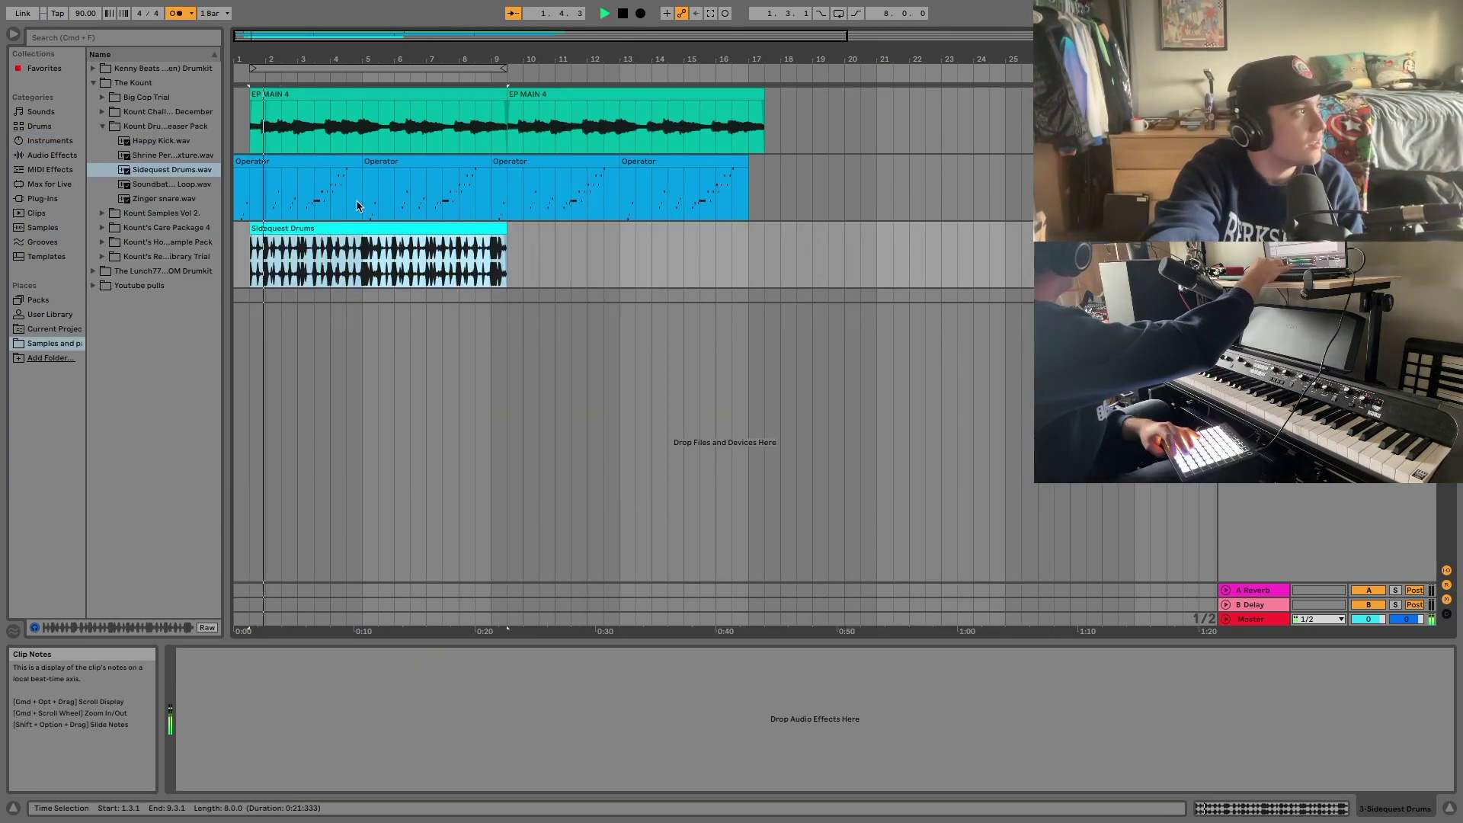
click(176, 13)
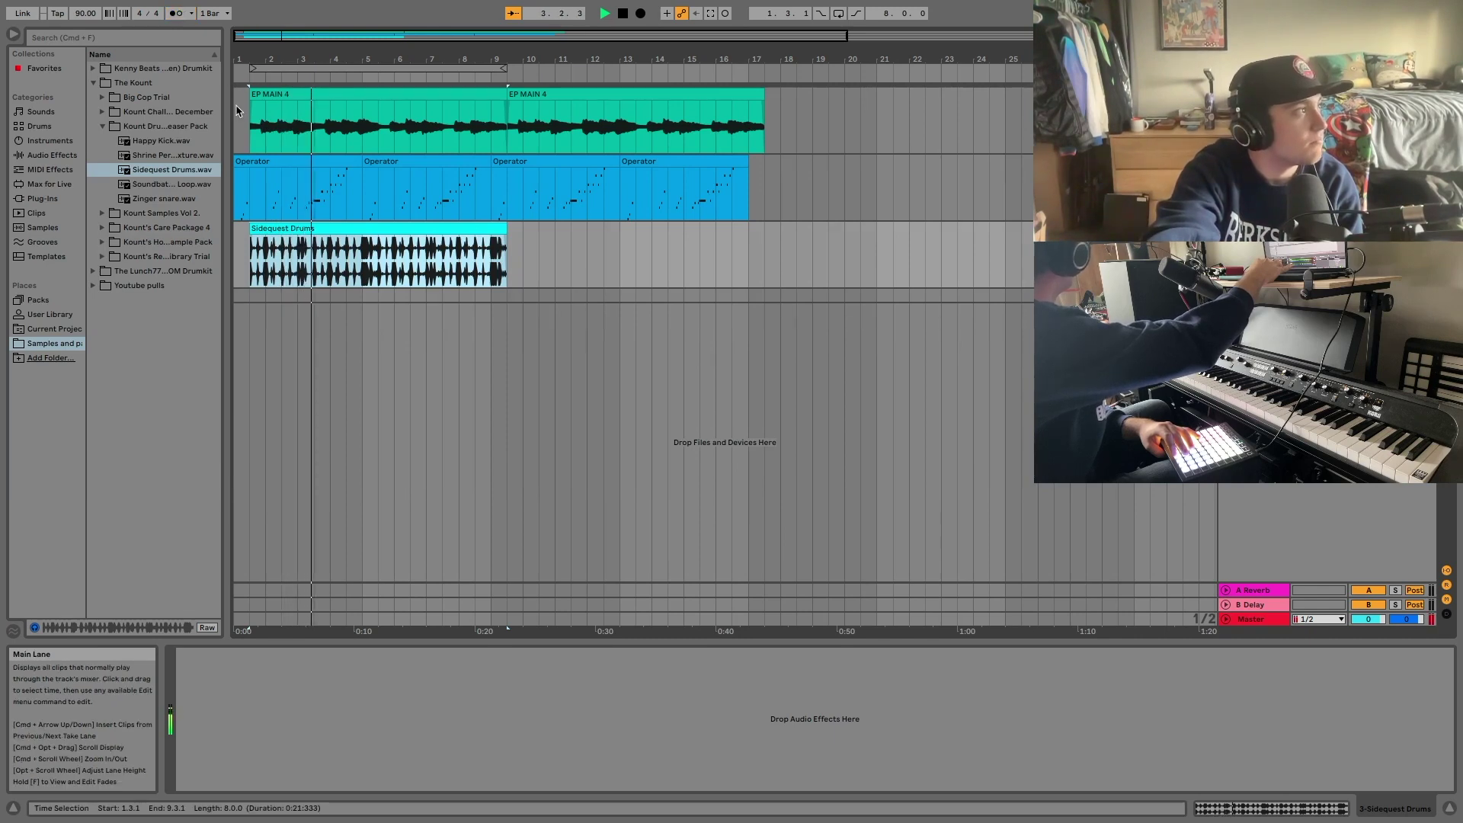
double_click(315, 221)
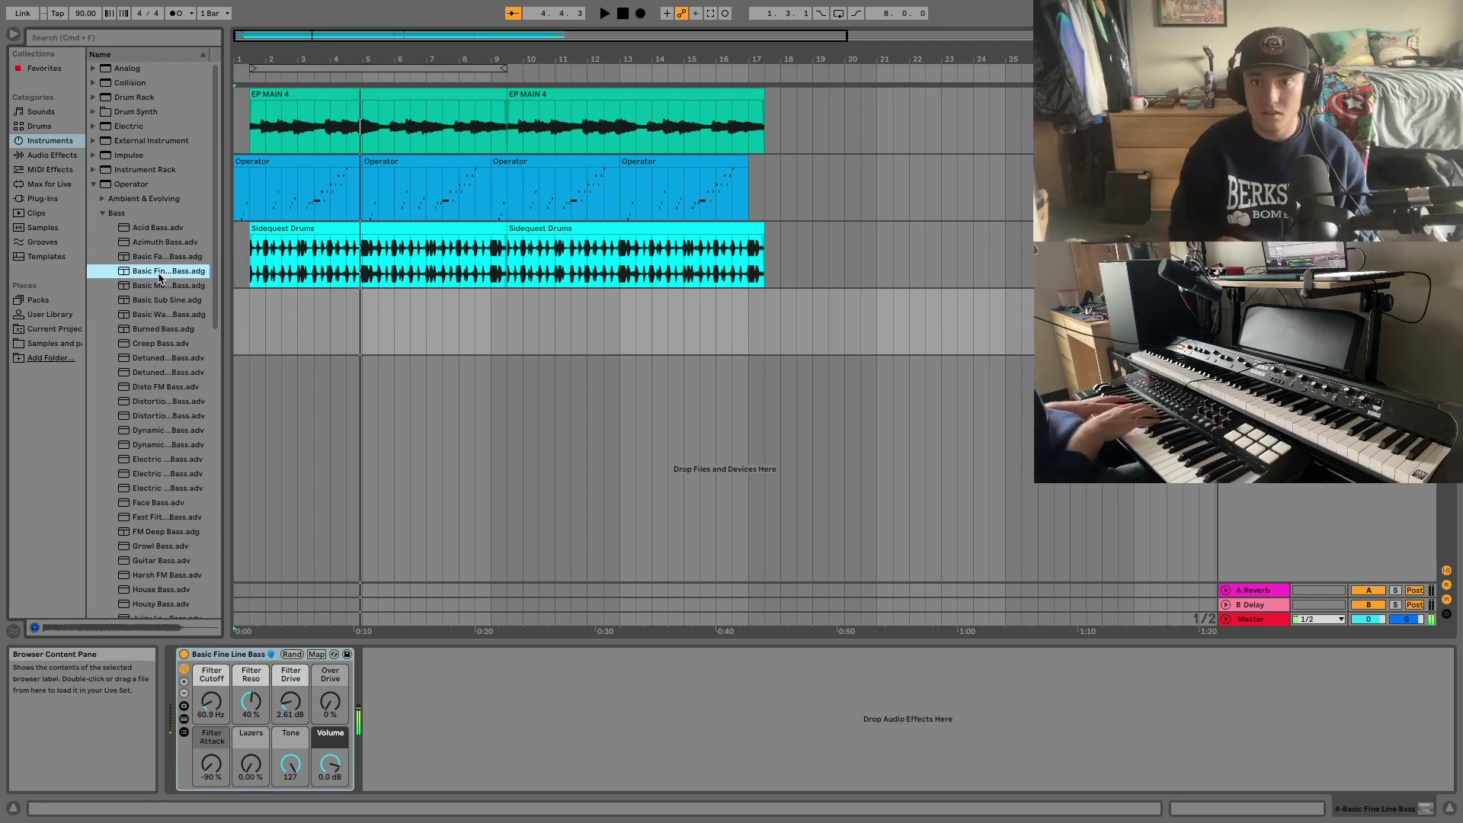
Try the Creep Bass and Basic Sub Sine presets on the new bass track, and load Guitar Bass as its sound.
double_click(153, 345)
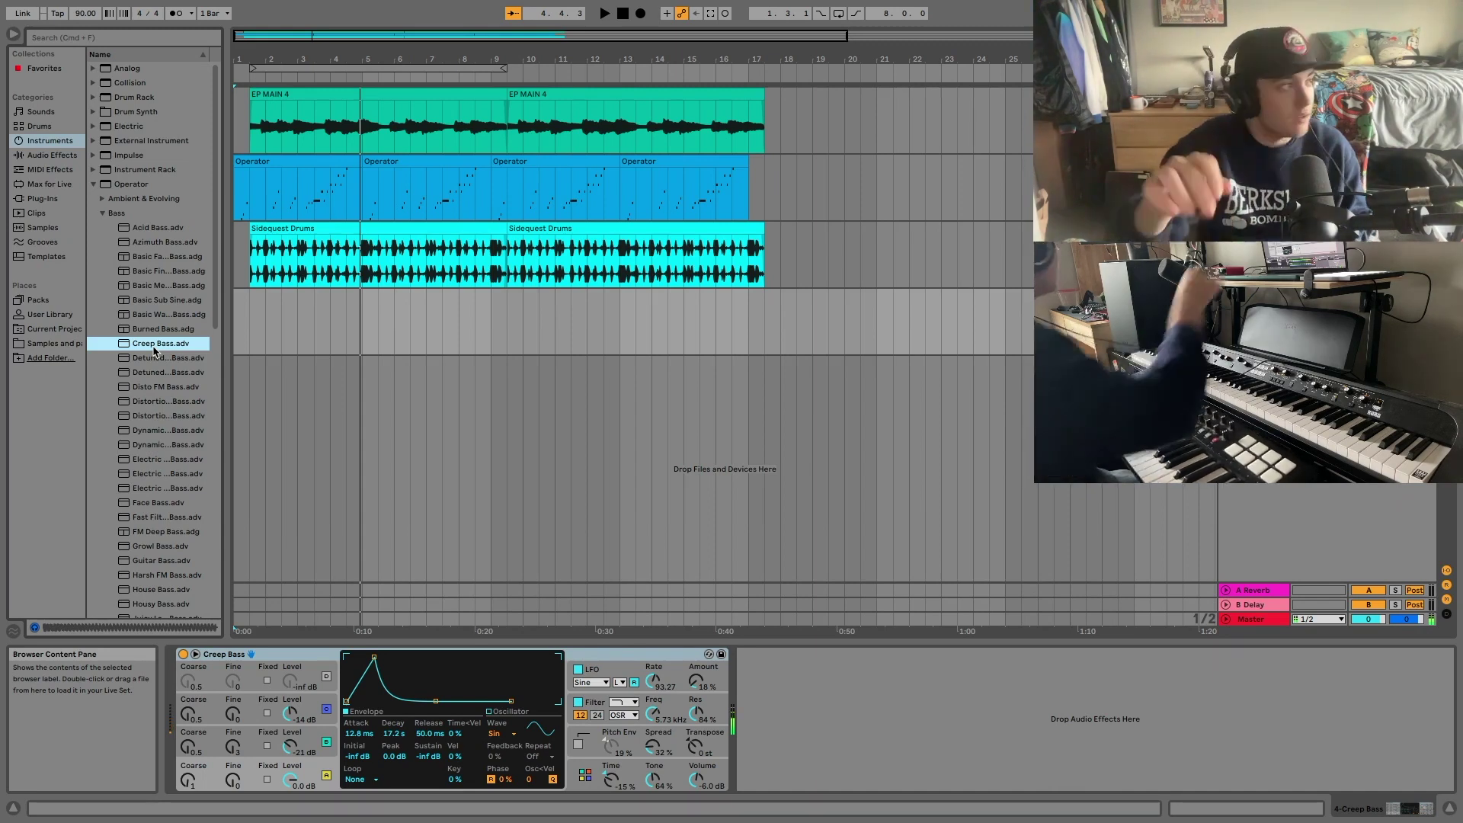
double_click(160, 300)
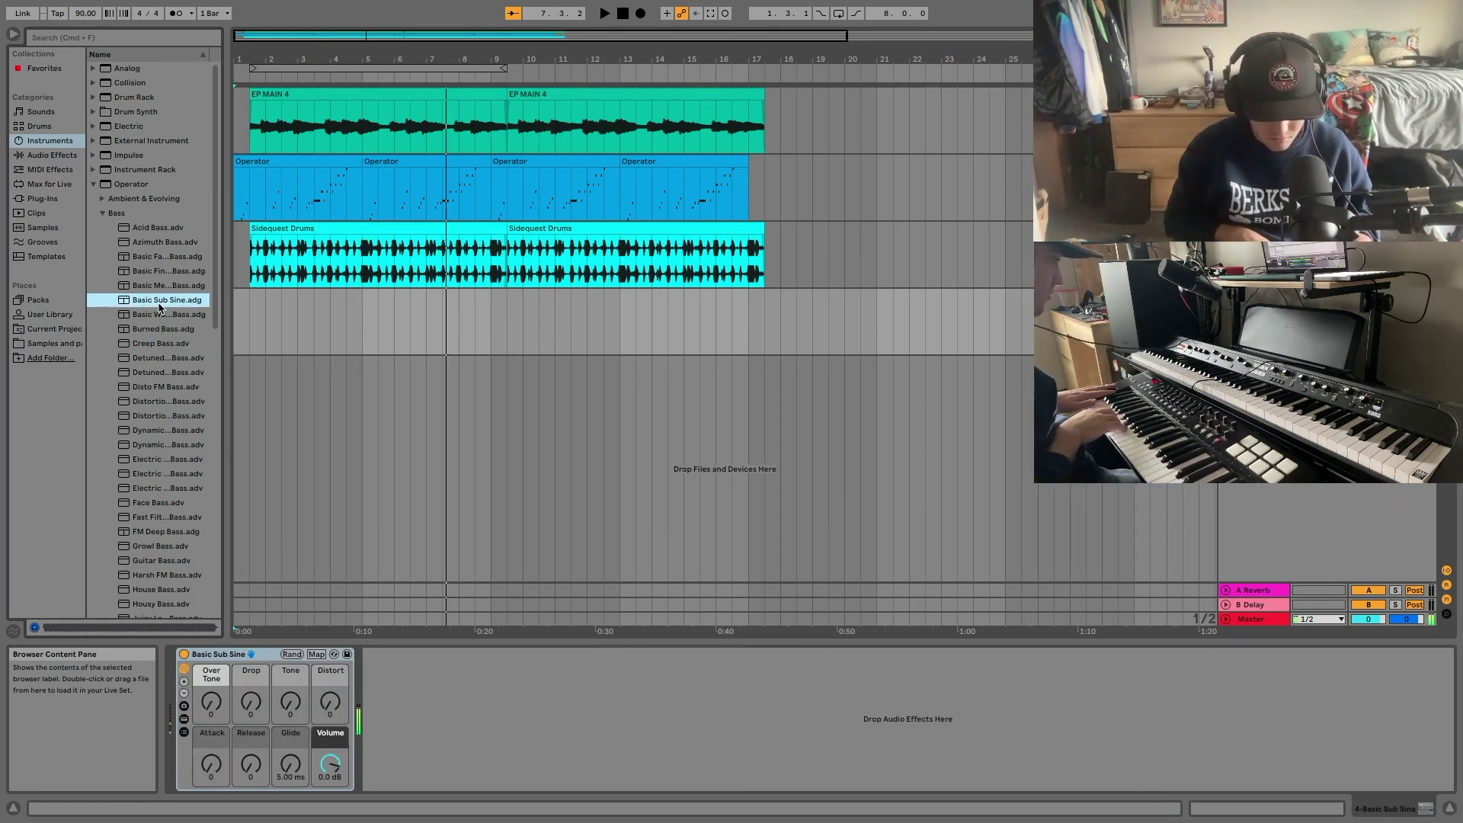
double_click(161, 560)
Record Guitar Bass parts on the bass track with the metronome on.
key(F9)
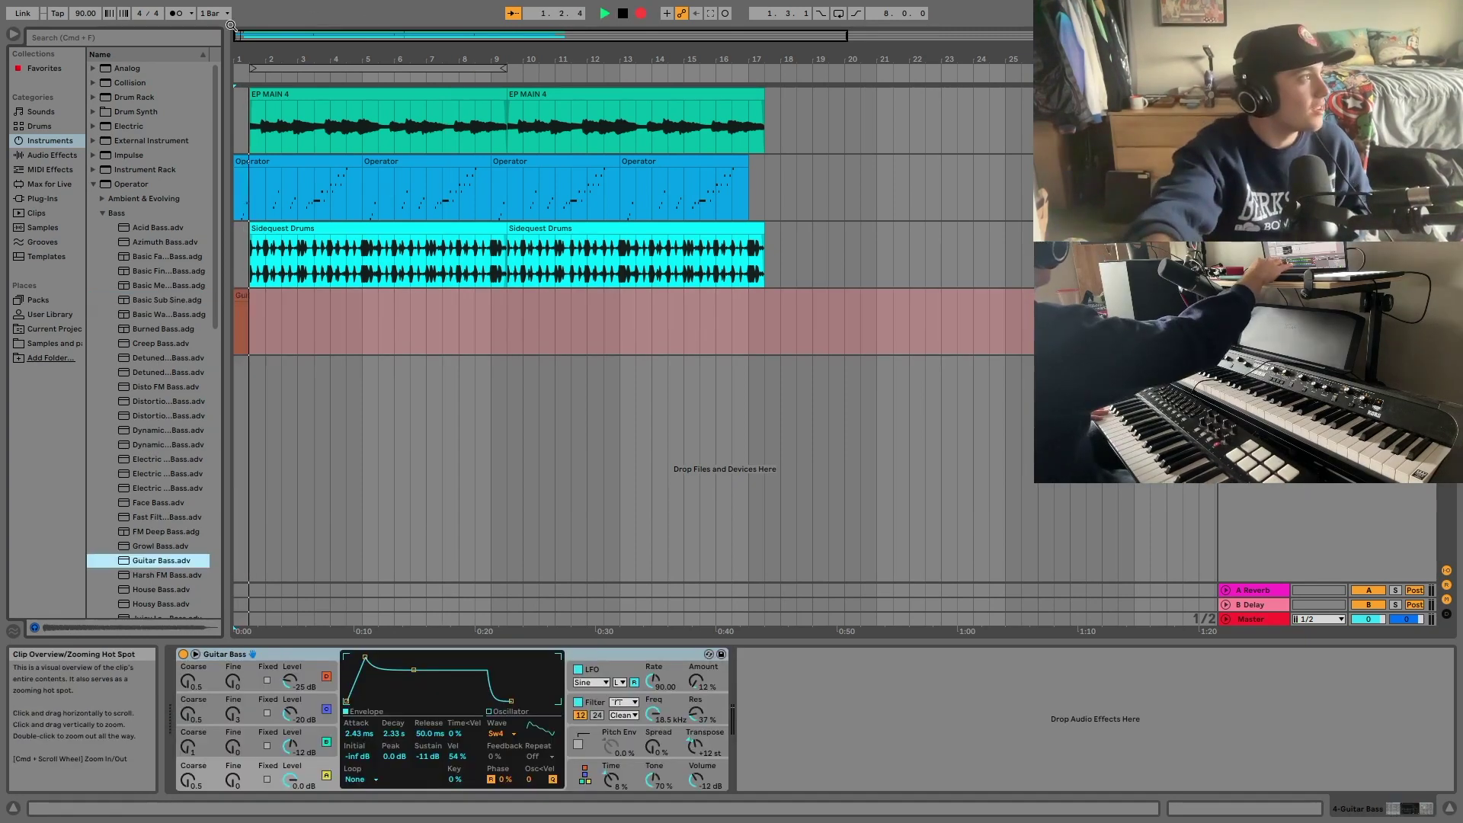
click(182, 15)
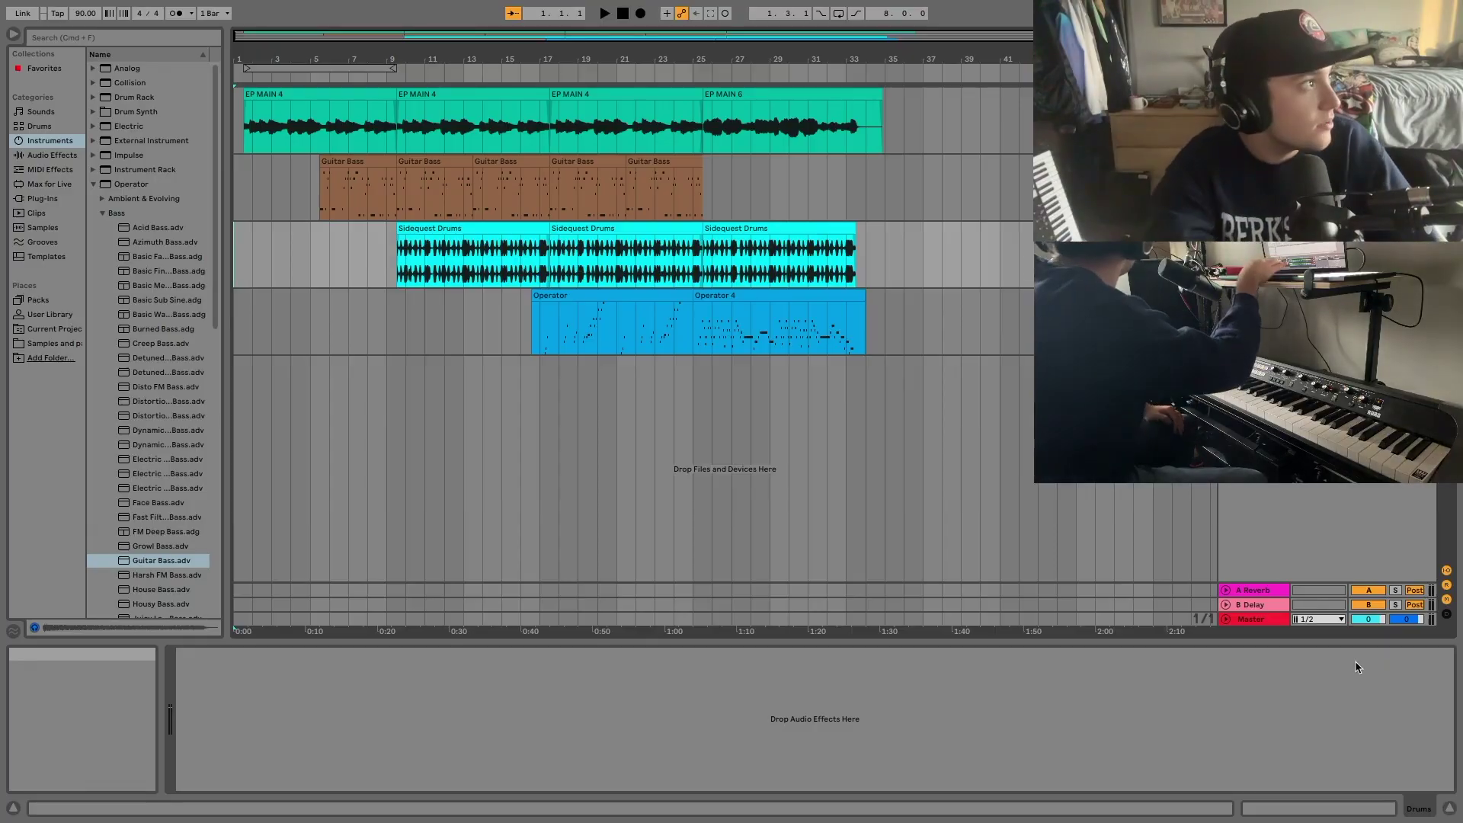
click(596, 161)
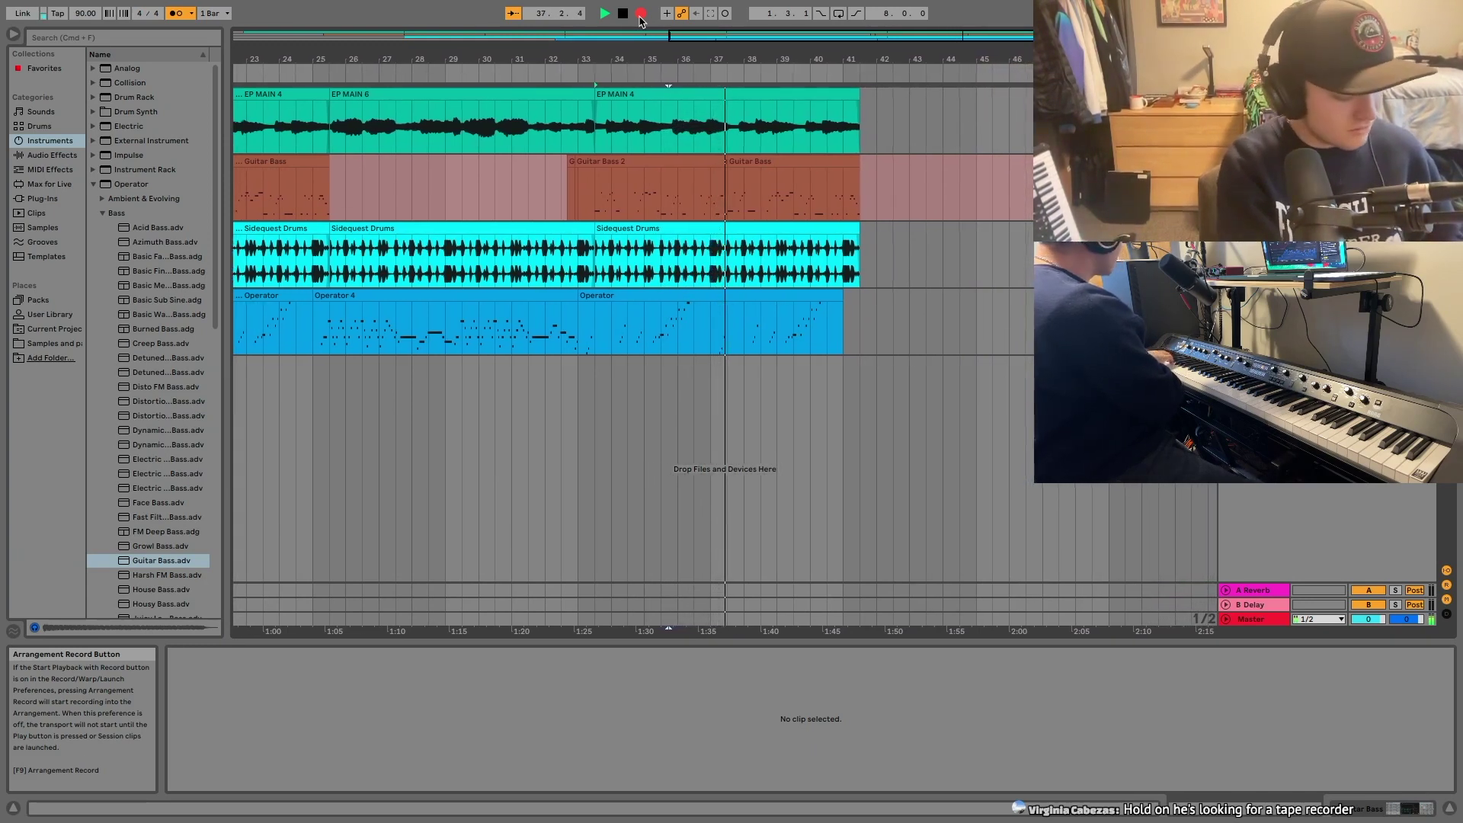
key(space)
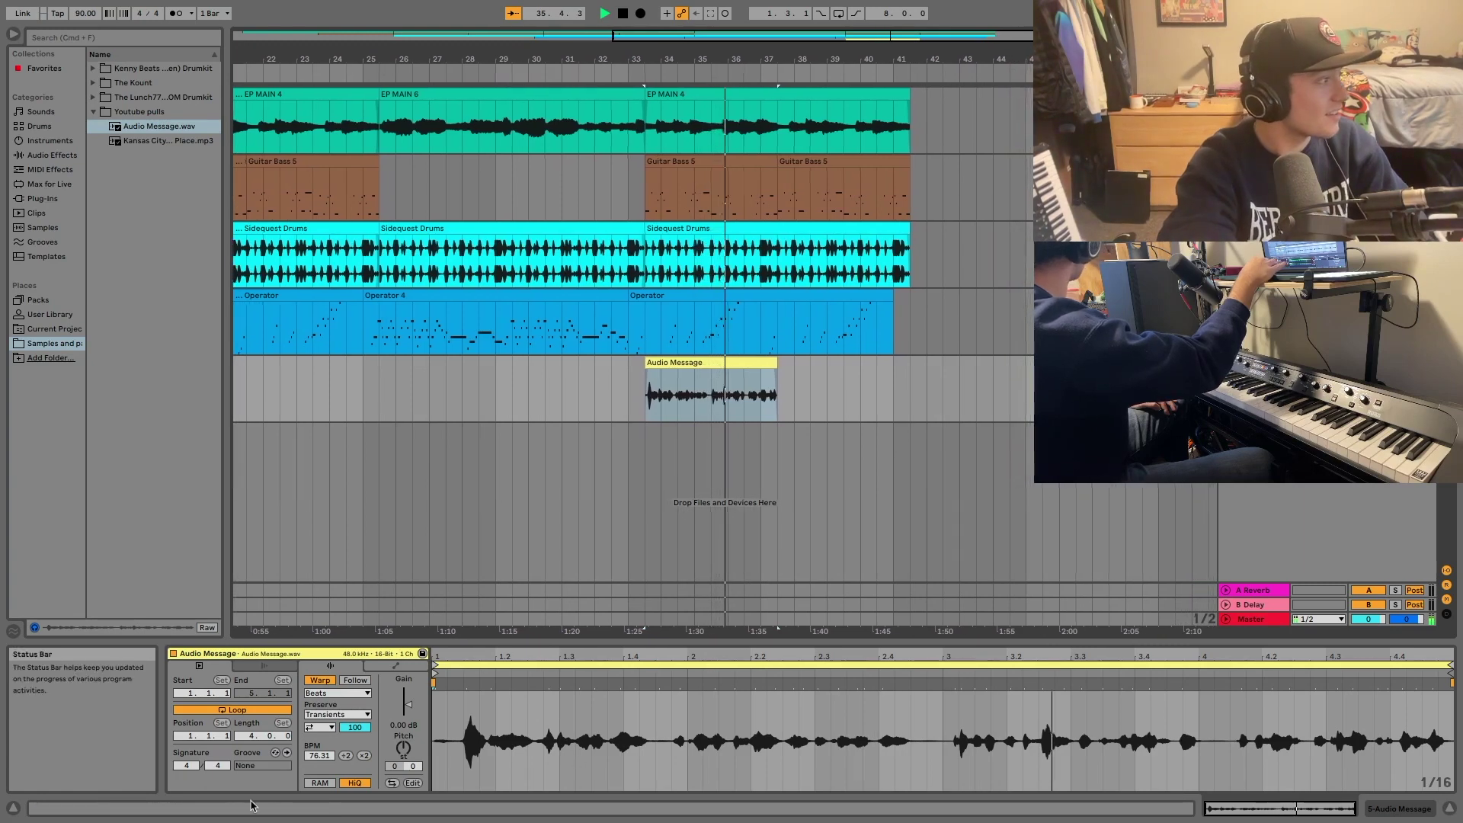
Set the warp mode of the Audio Message clip to Complex.
click(336, 692)
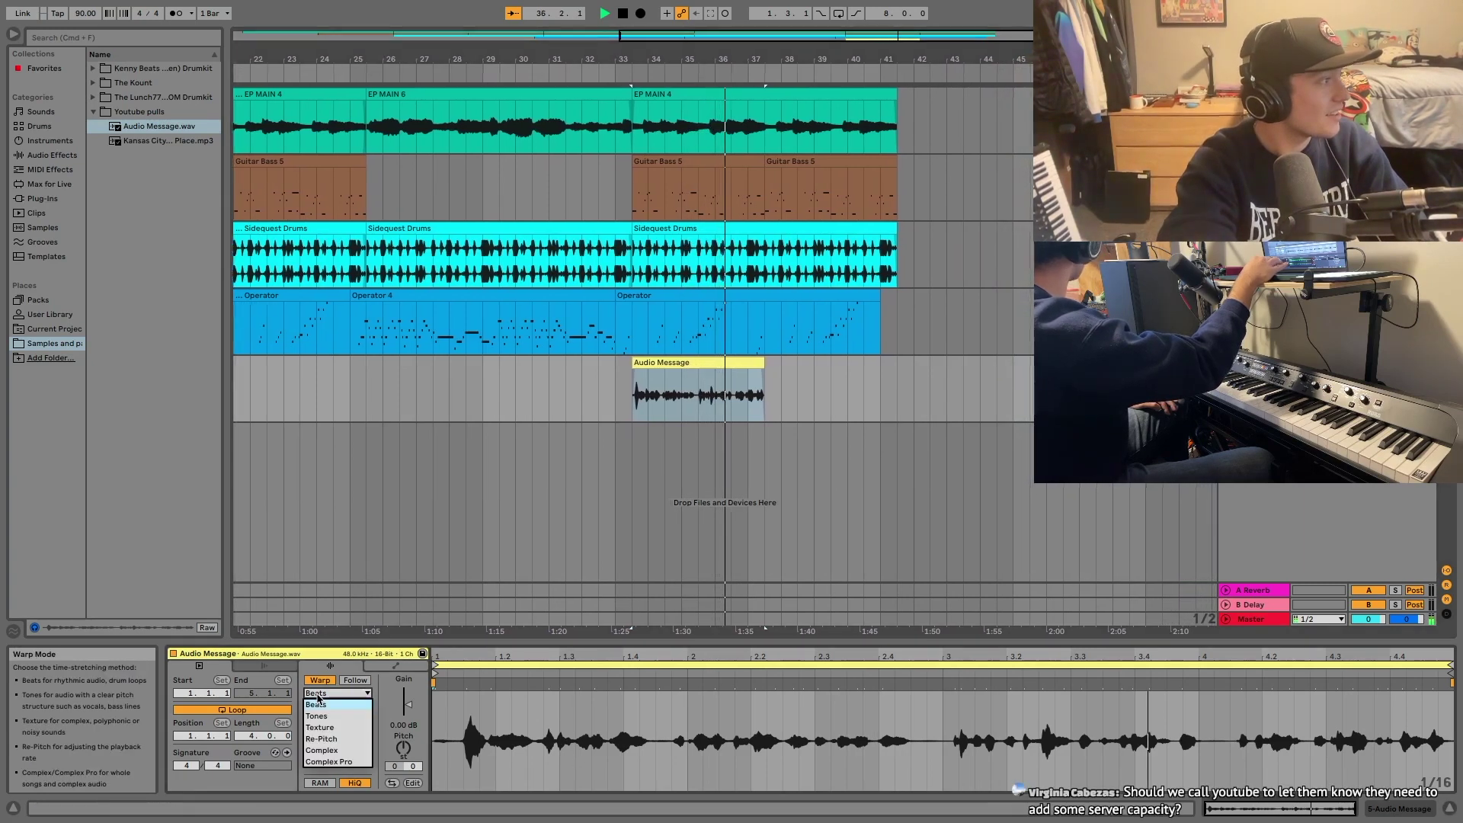
click(327, 751)
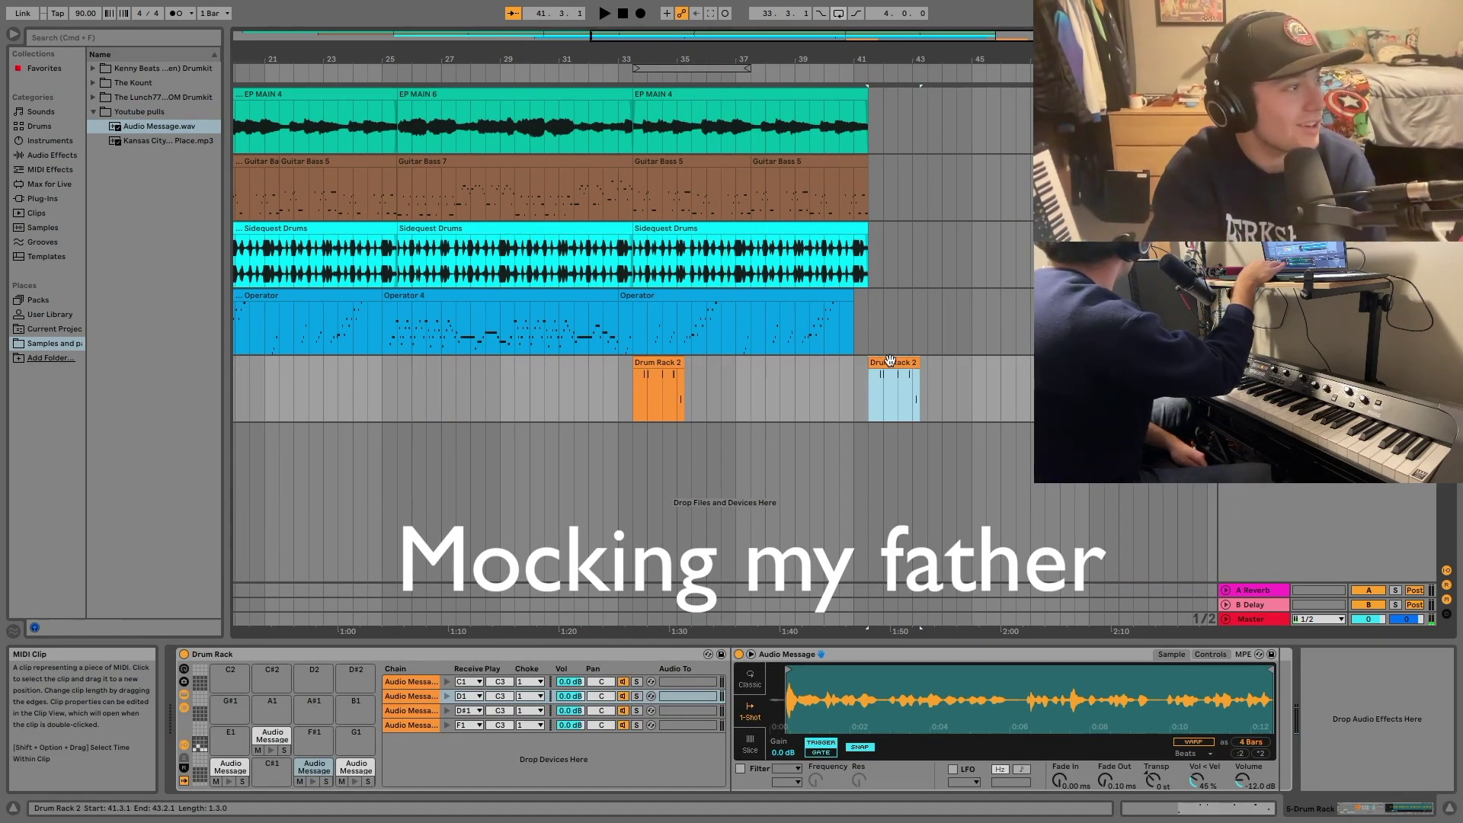
Open the Drum Rack 2 clip at 41.3.1 and set the Cathedral reverb's dry/wet on that track to 61%.
double_click(890, 359)
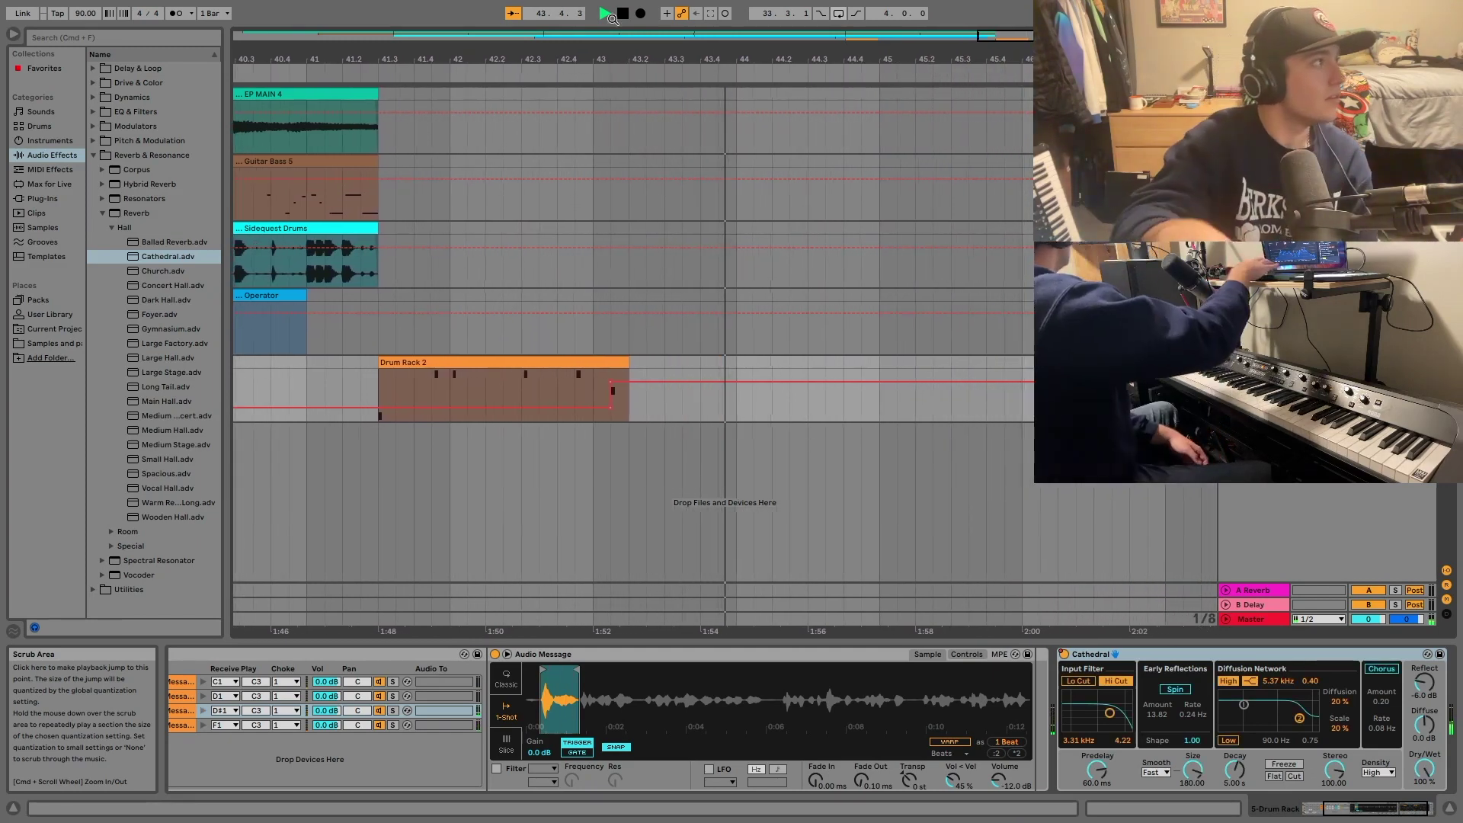
click(624, 13)
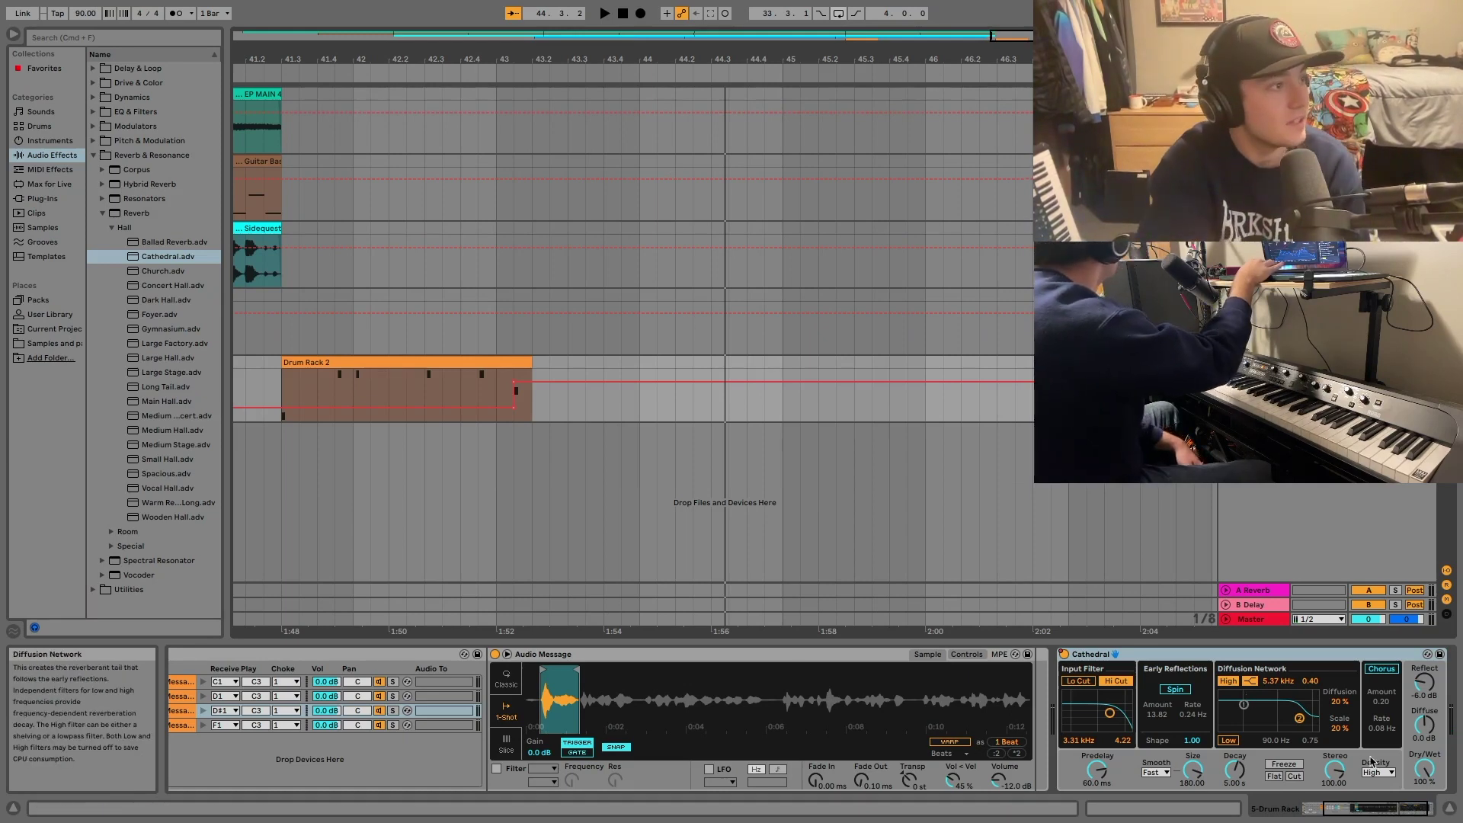
drag(1422, 770, 1421, 778)
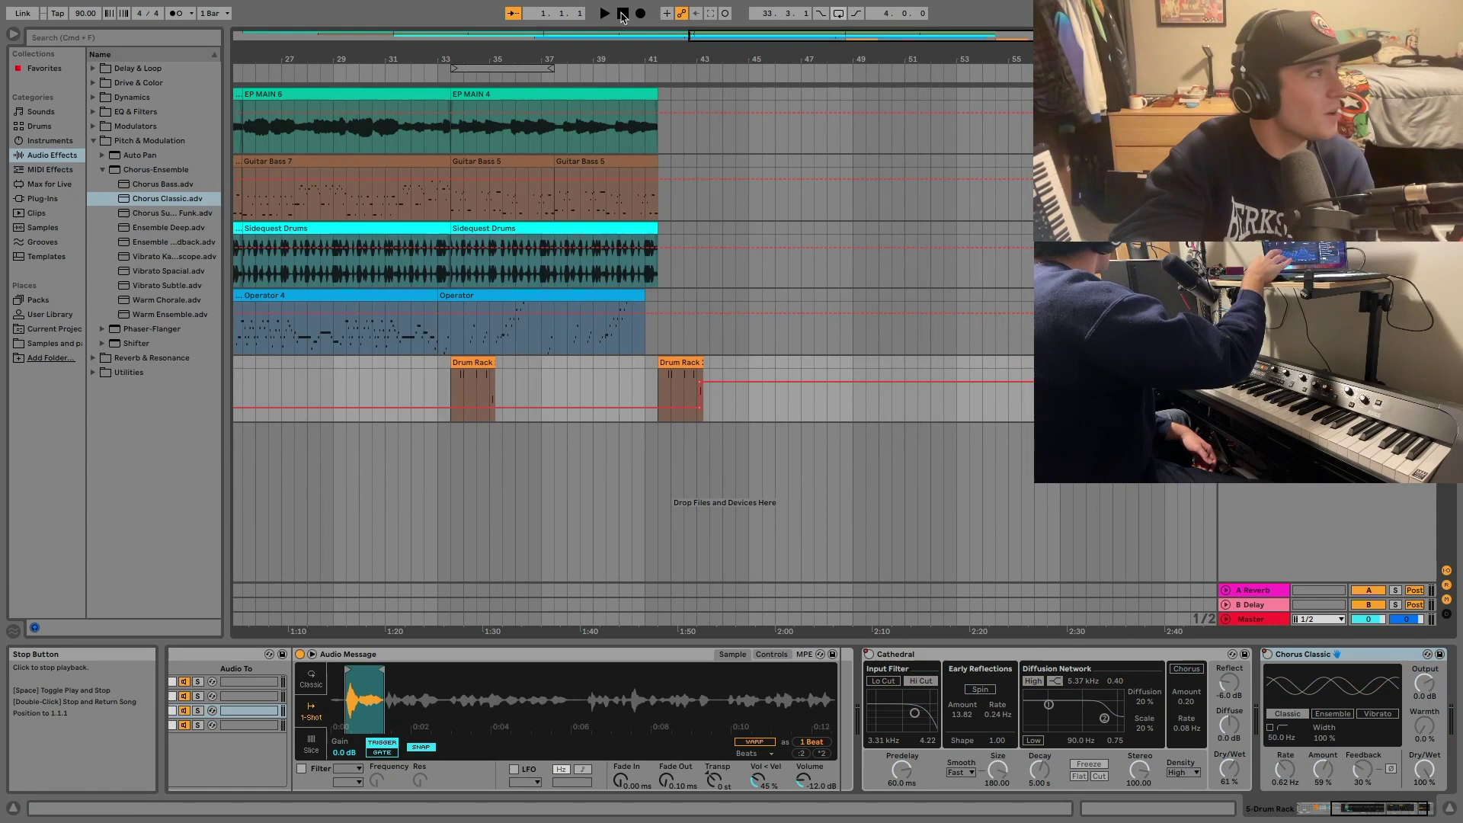
Hide the automation lanes and play back the full arrangement.
key(space)
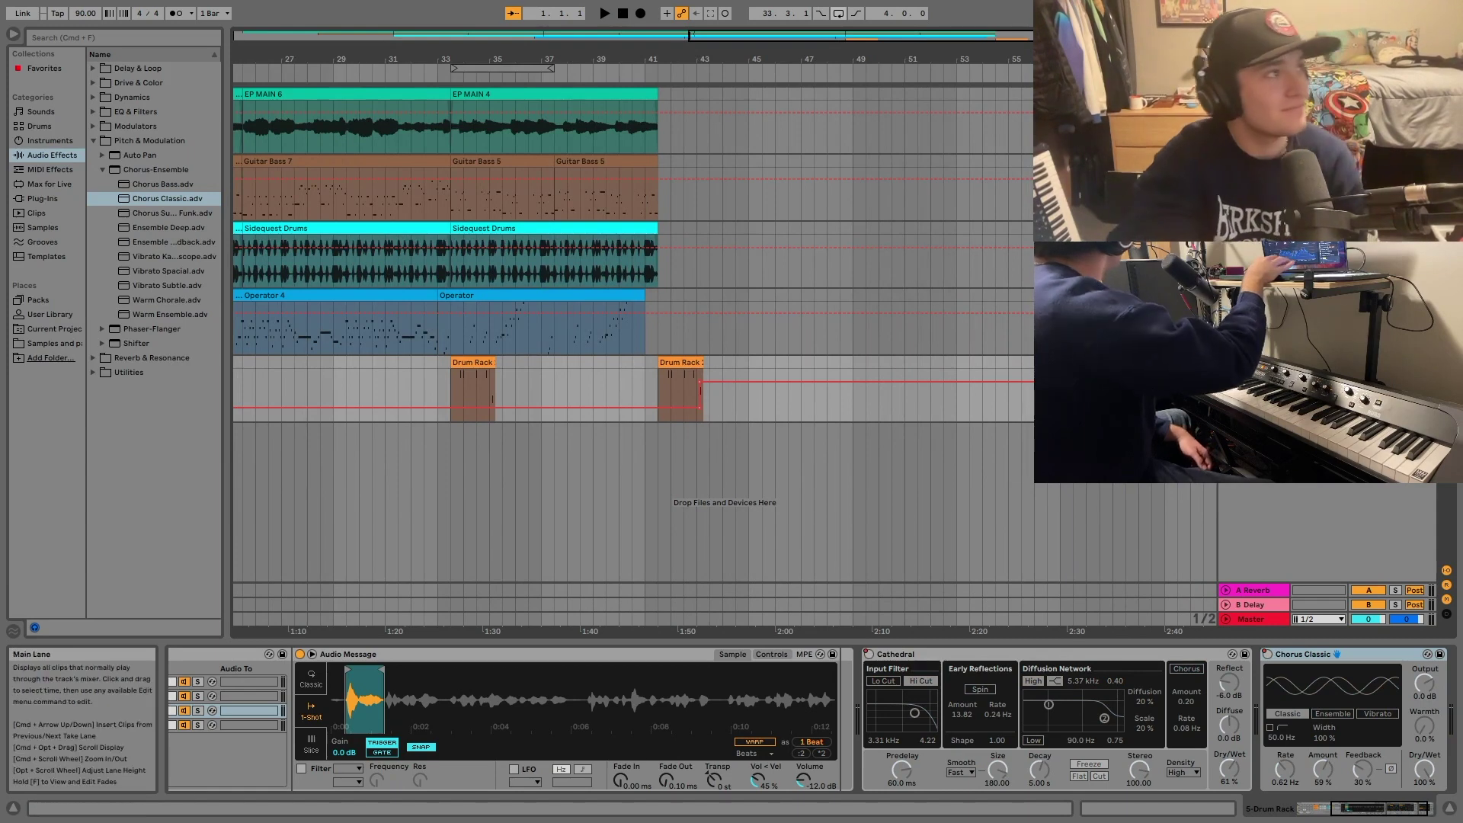
key(a)
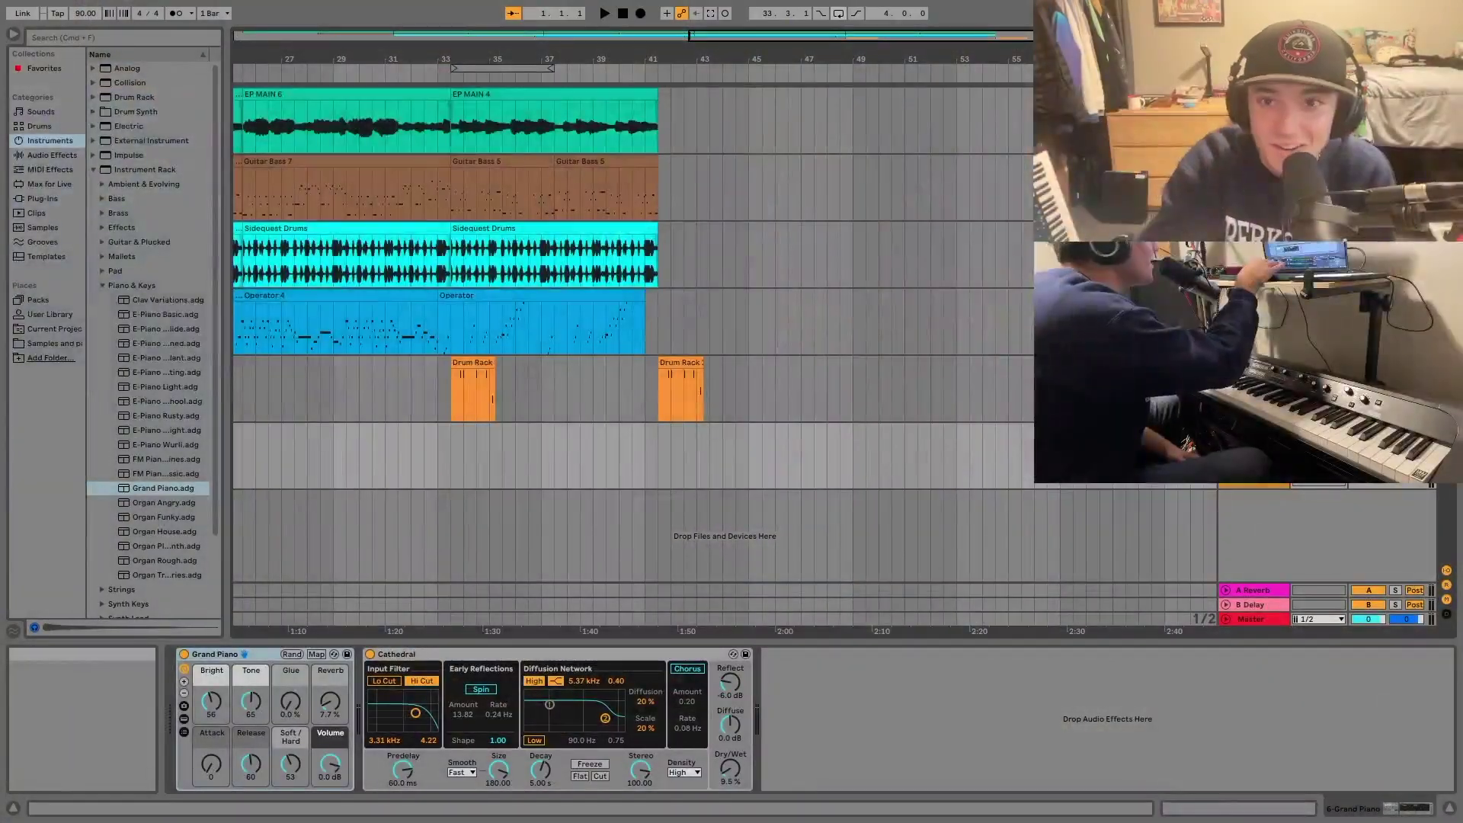
click(605, 13)
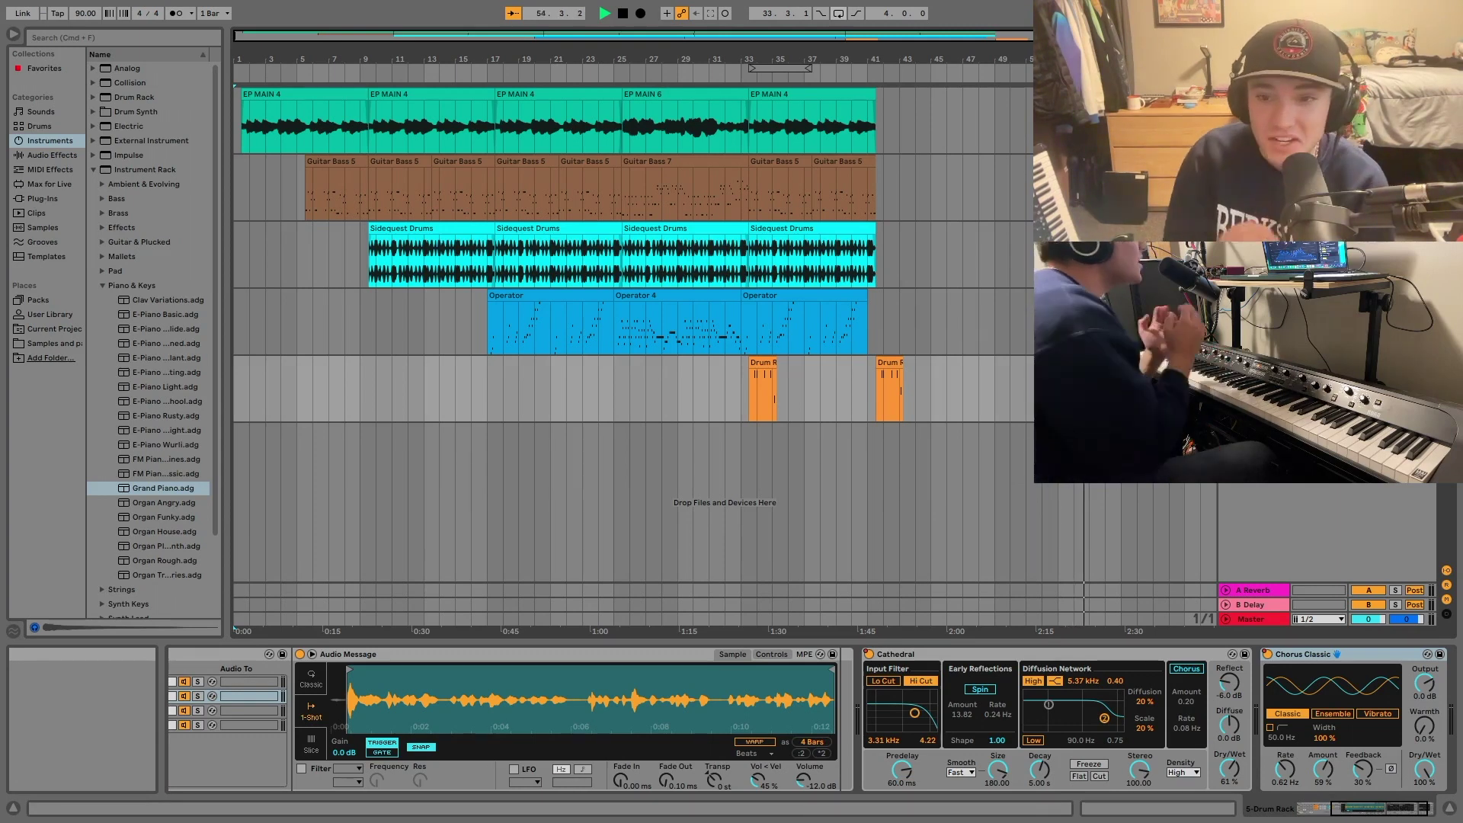
key(space)
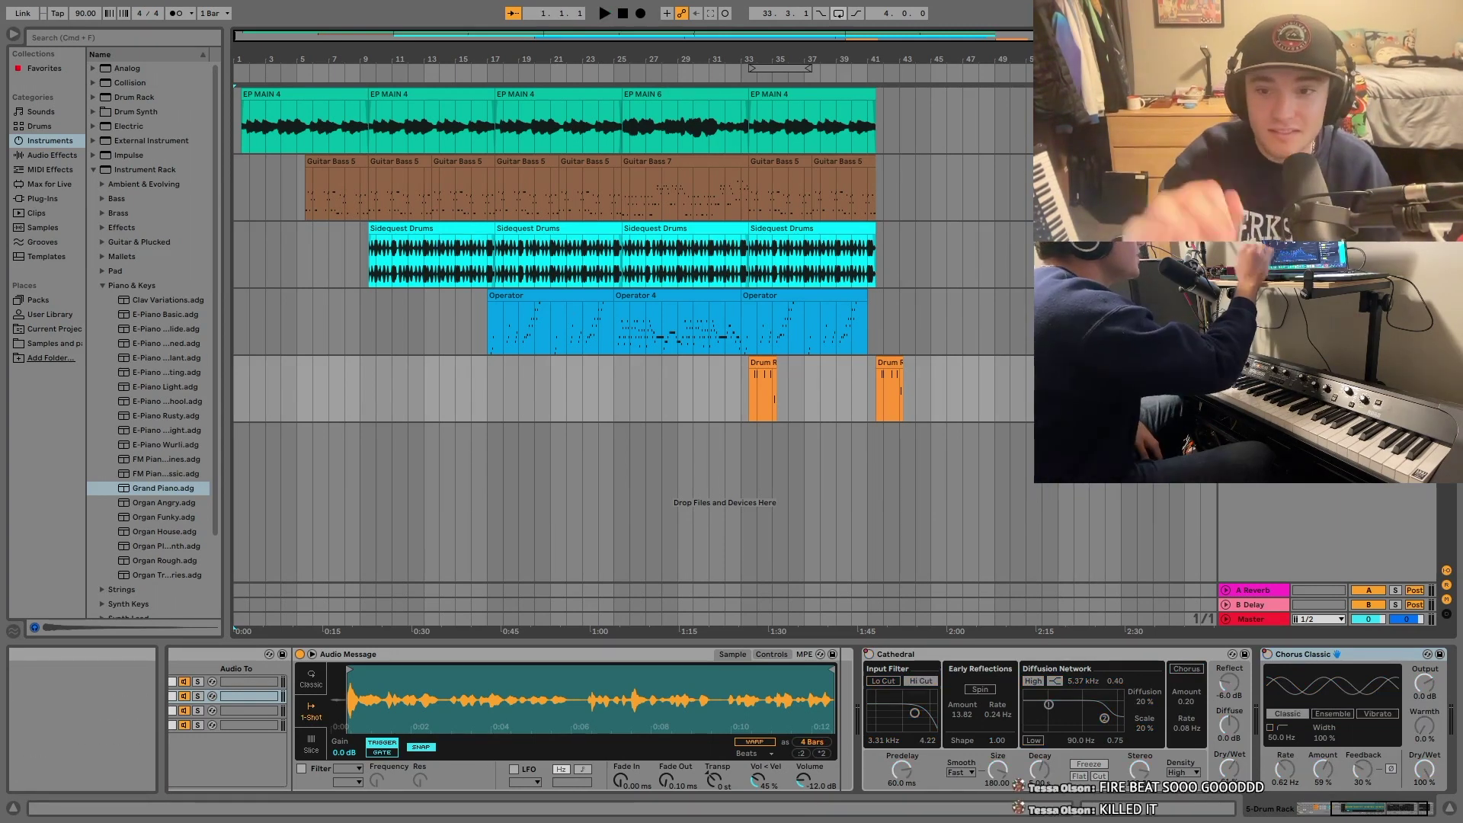